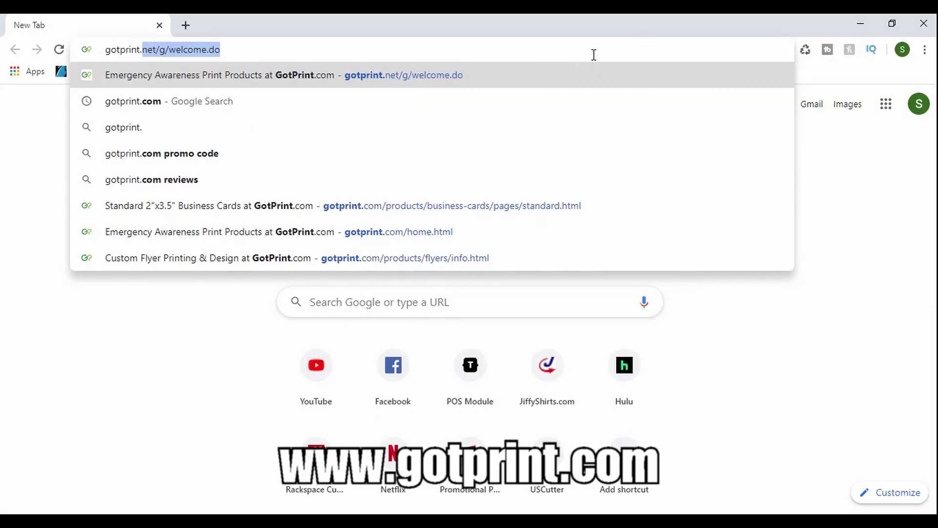
Step: Open gotprint.com from the search results and bring up its Business Cards menu
click(186, 101)
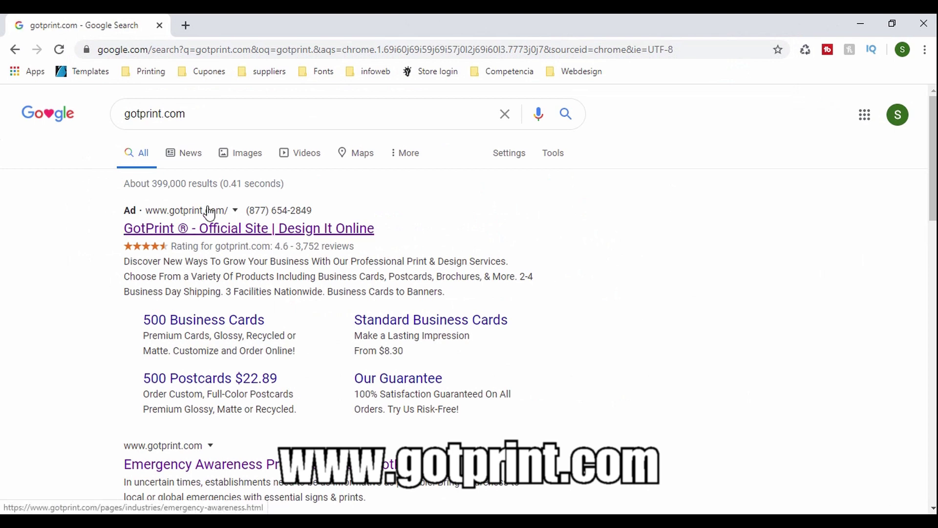
click(209, 213)
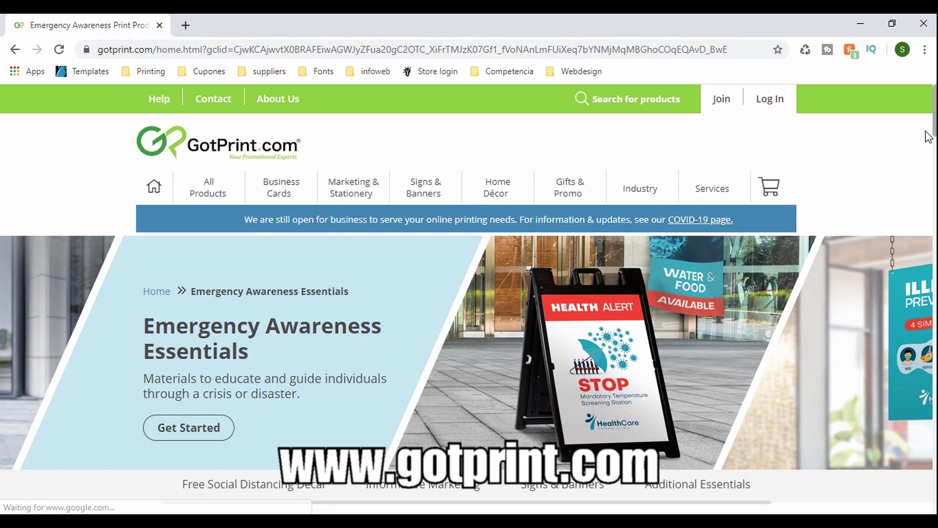
mouse_move(209, 195)
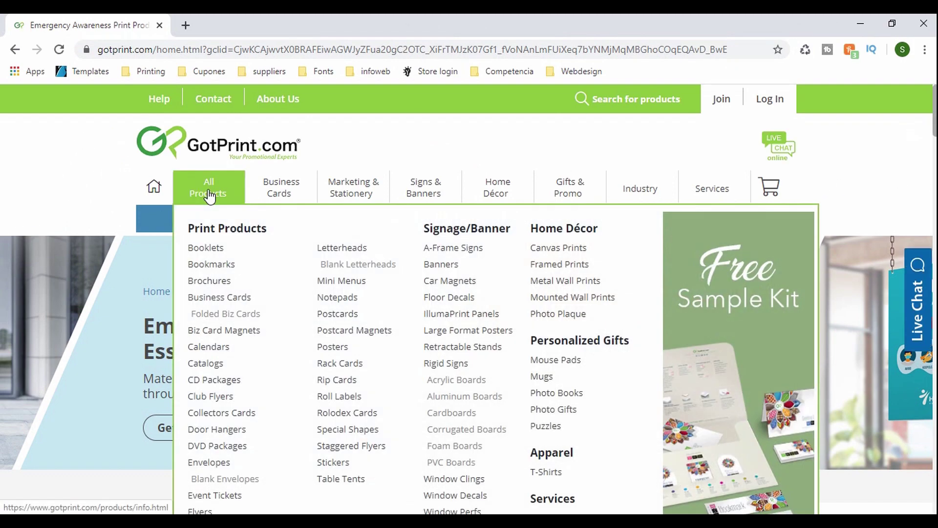
mouse_move(262, 196)
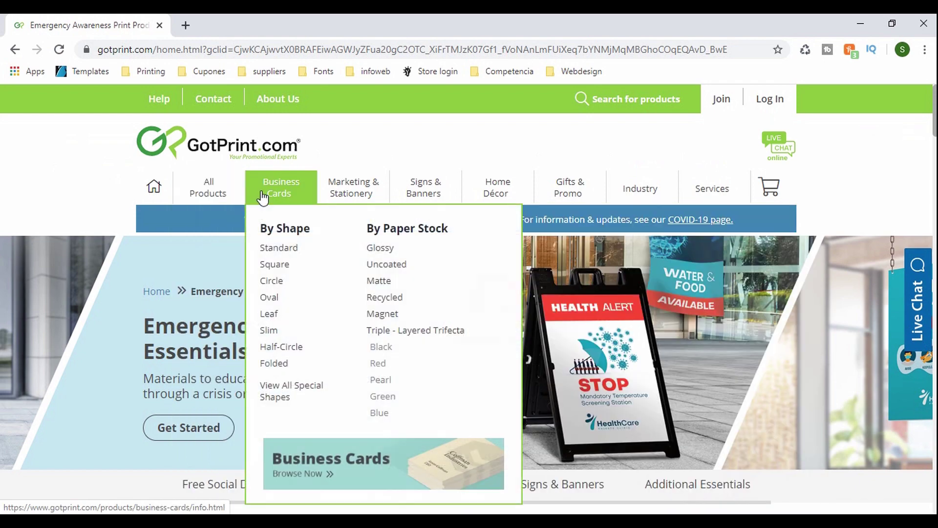
mouse_move(350, 191)
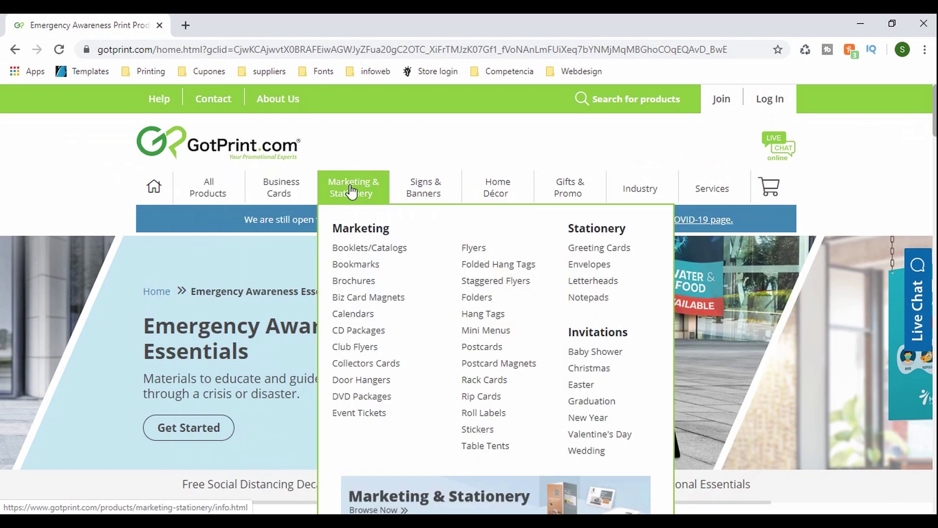
mouse_move(410, 188)
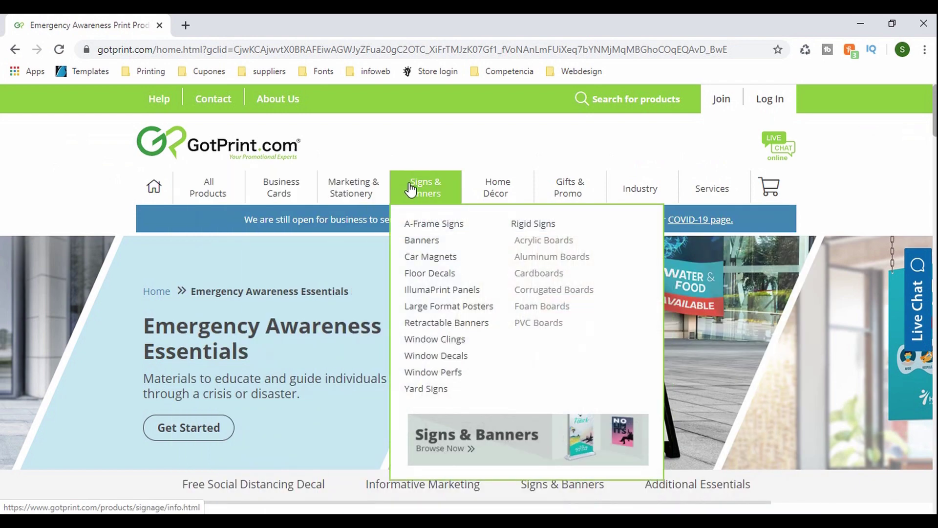
mouse_move(521, 191)
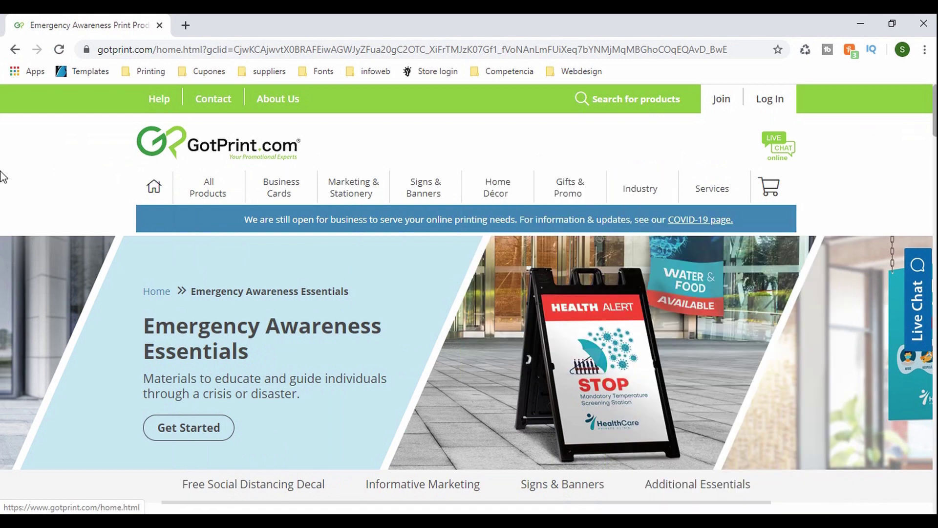
mouse_move(295, 197)
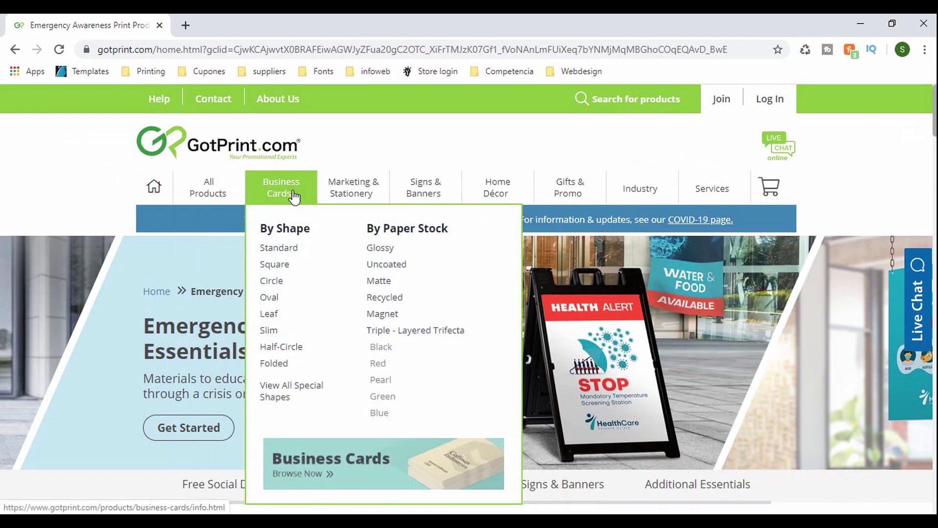
Step: Open the Standard Business Cards page and view its Product Details
click(289, 248)
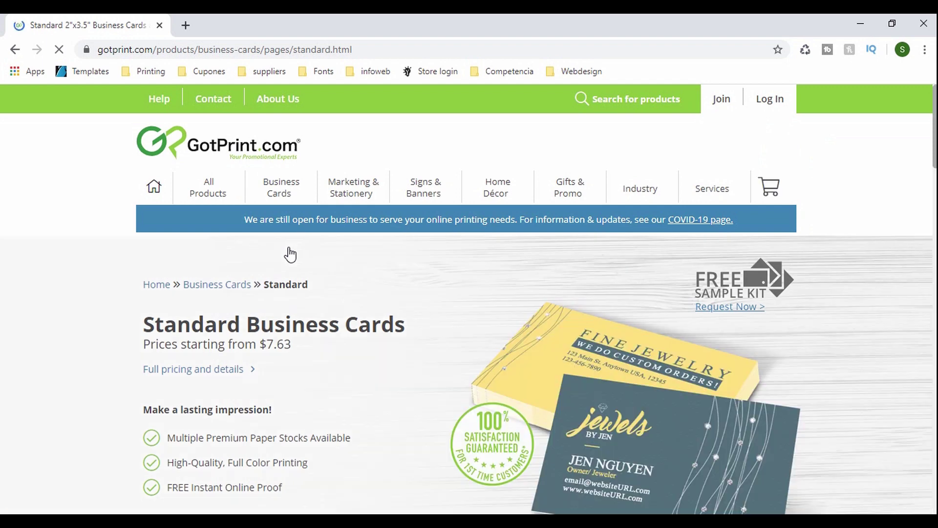
scroll(2, 266, down, 6)
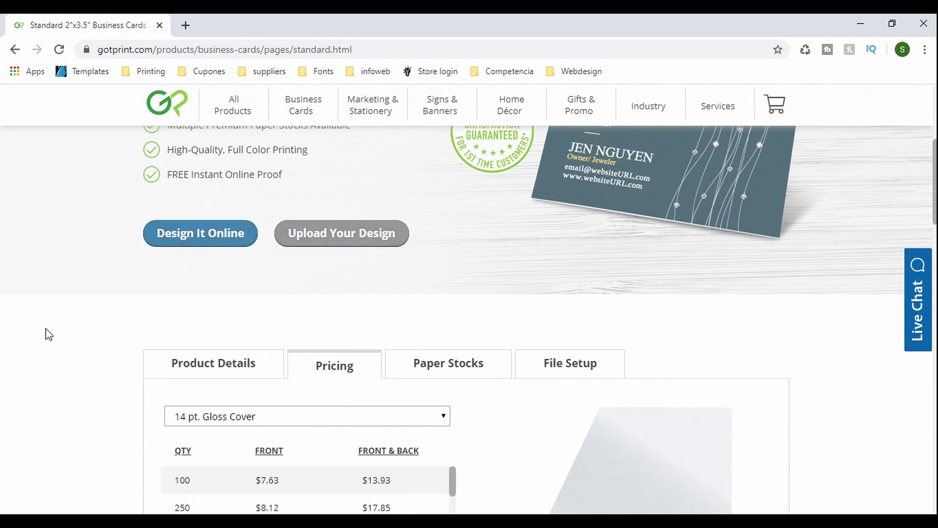
scroll(249, 283, down, 3)
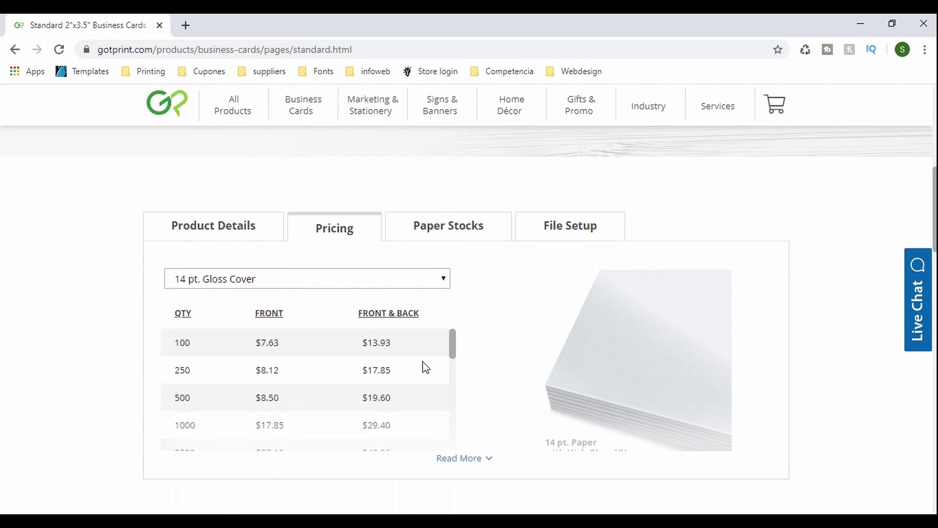
scroll(425, 368, down, 3)
scroll(425, 367, up, 3)
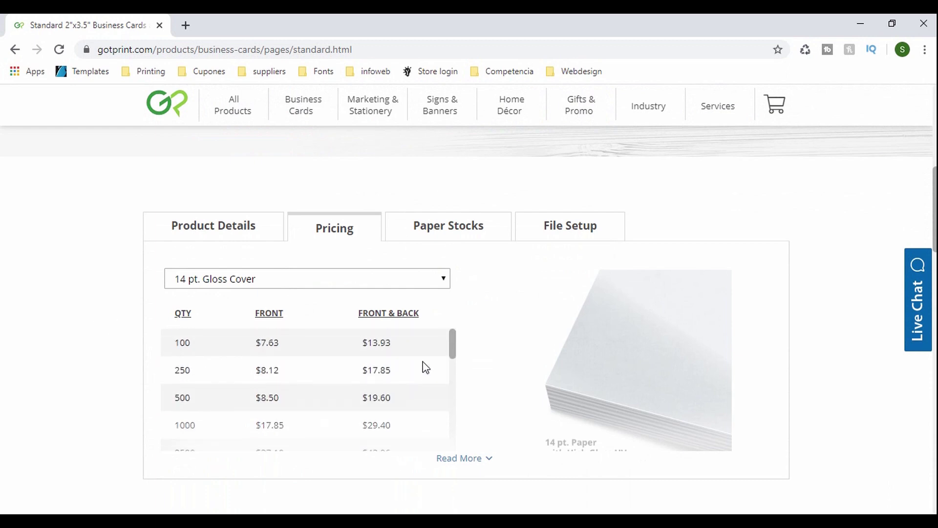
click(259, 240)
scroll(322, 308, down, 2)
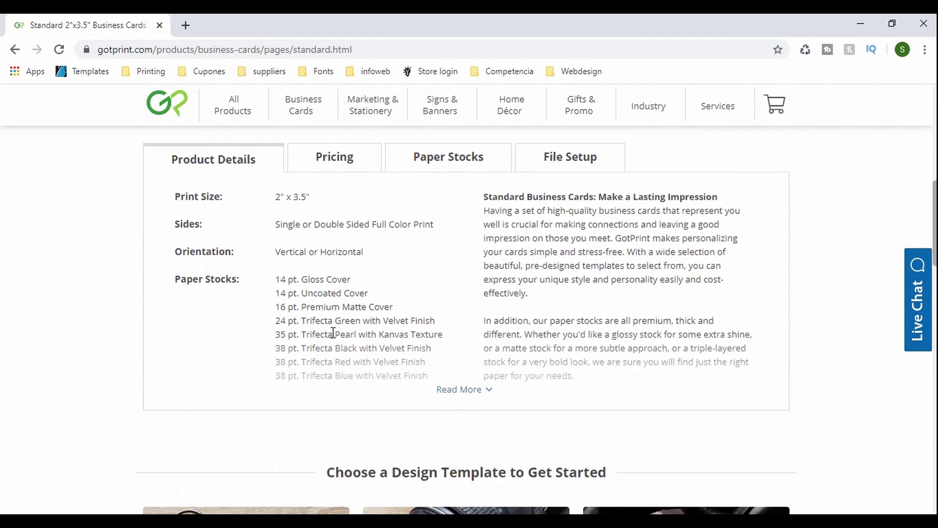
Step: Review 14 pt. Gloss Cover pricing: 1000 cards at $17.85 front-only, $29.40 front-and-back
click(346, 166)
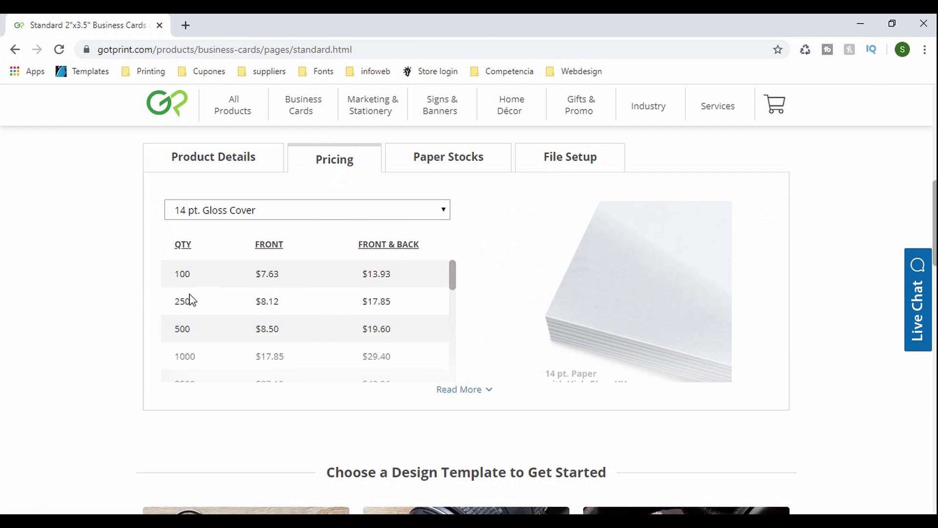
scroll(190, 299, down, 2)
drag(177, 287, 401, 299)
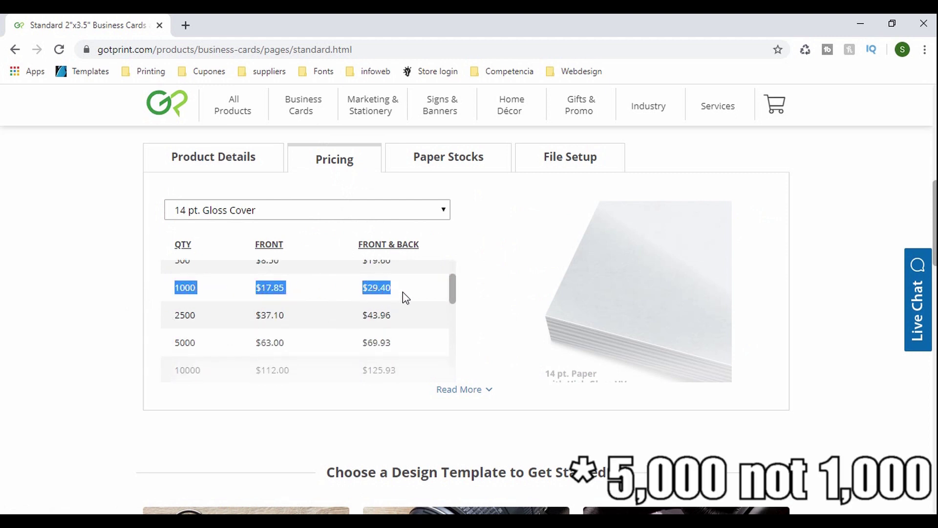
click(90, 307)
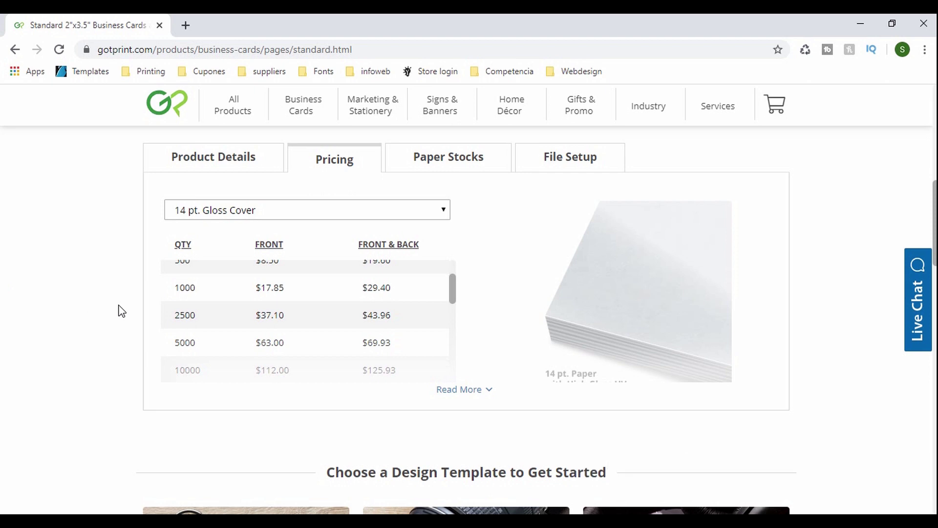
scroll(121, 310, down, 2)
scroll(121, 311, up, 3)
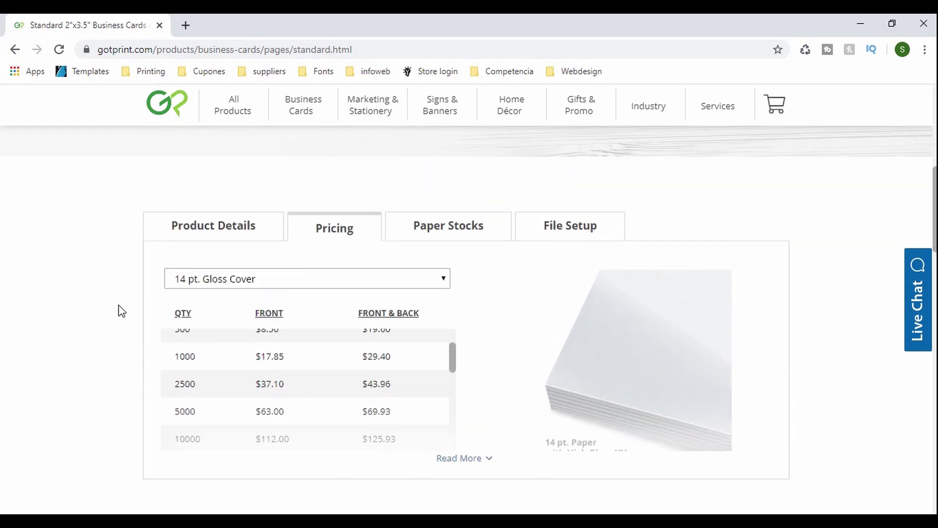
Step: Download the 2" X 3.5" Horizontal U.S. Standard PDF template from the File Setup section
click(494, 237)
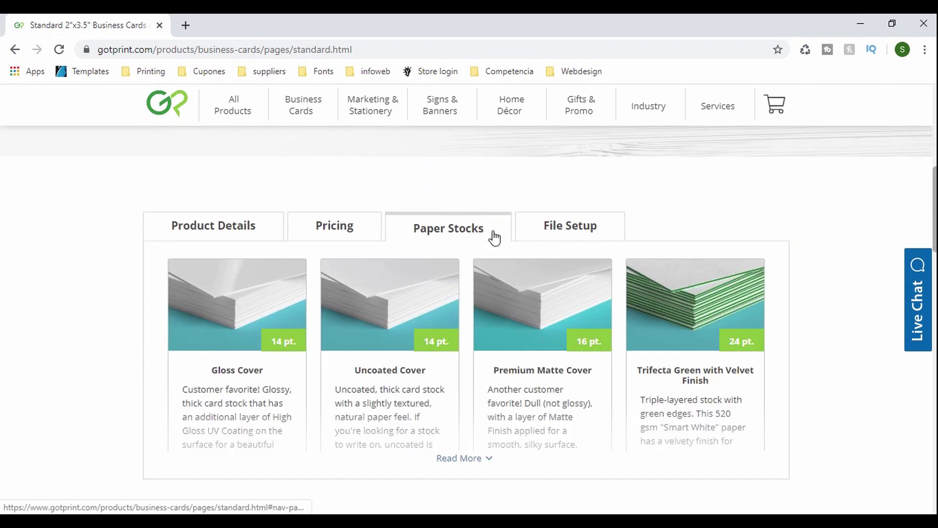
click(581, 240)
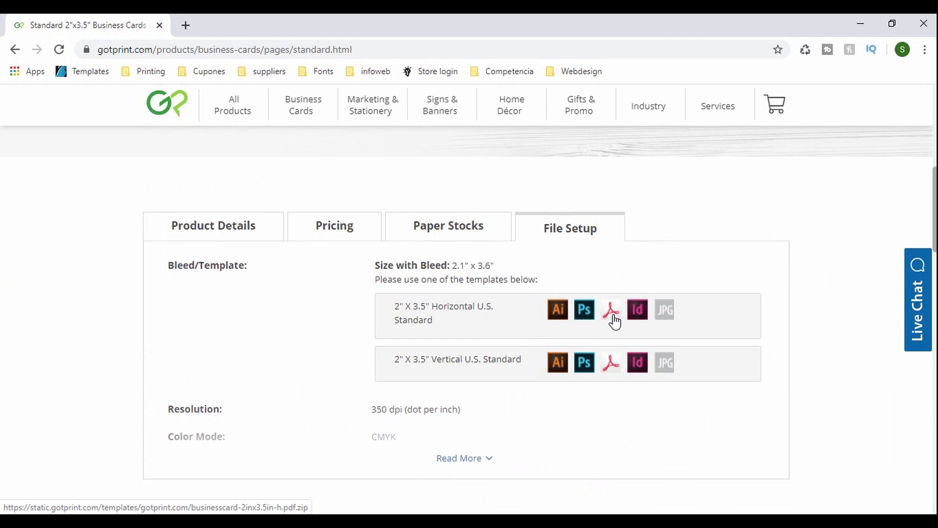
click(613, 318)
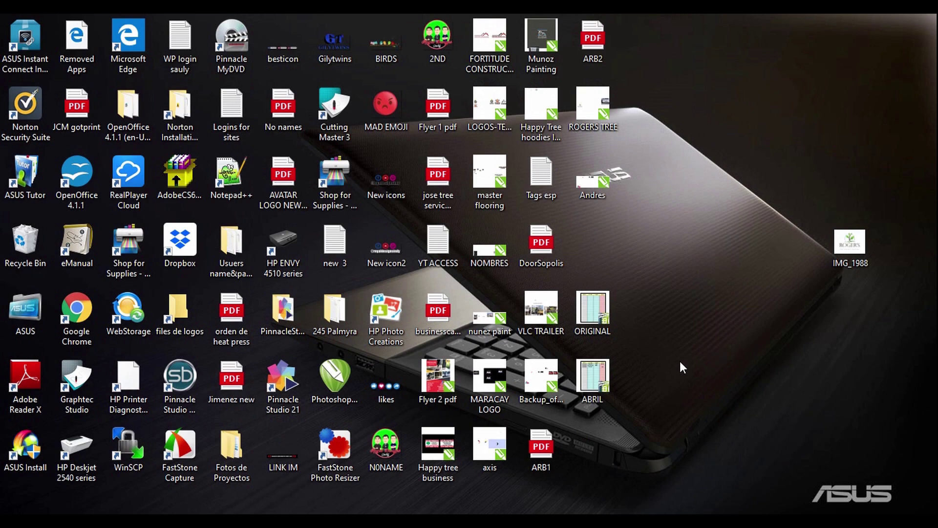
Step: Open businesscard-2inx3.5in-h.pdf from the desktop in CorelDRAW X6 (64-Bit)
click(454, 316)
right_click(454, 315)
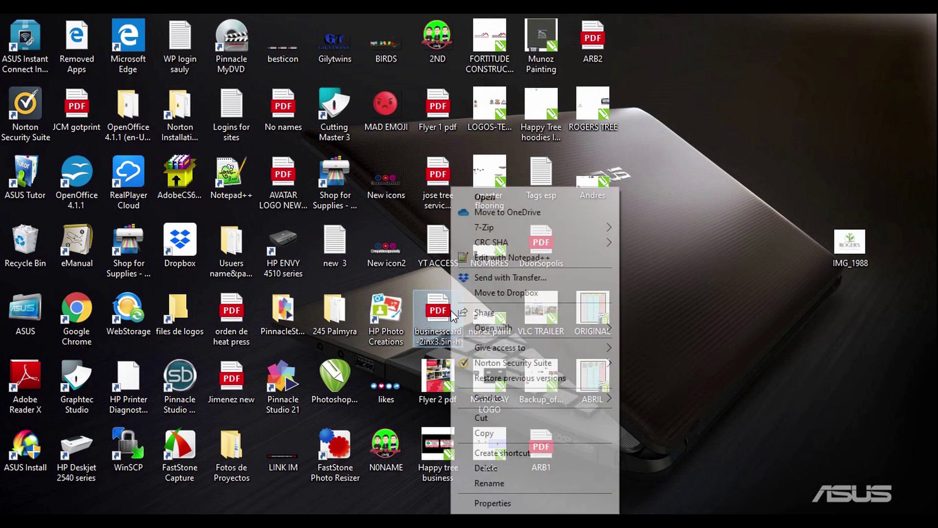
mouse_move(506, 334)
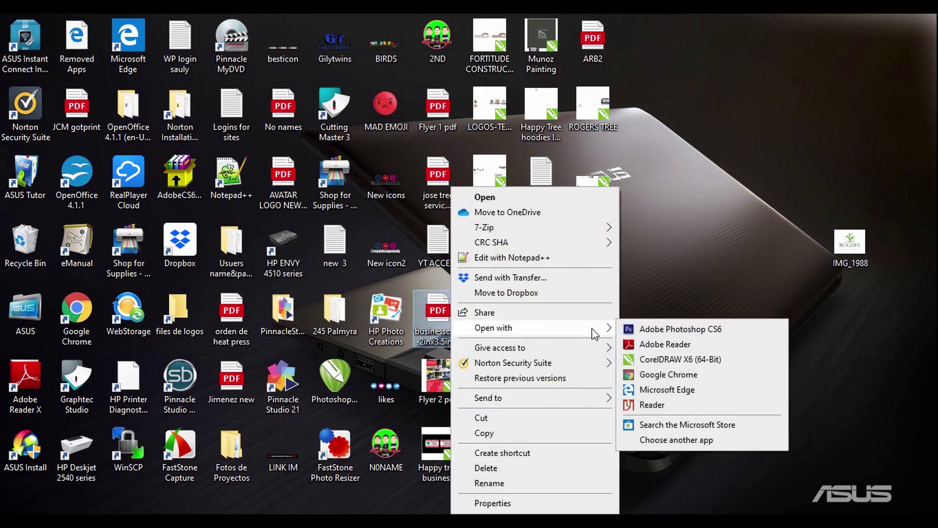
click(670, 357)
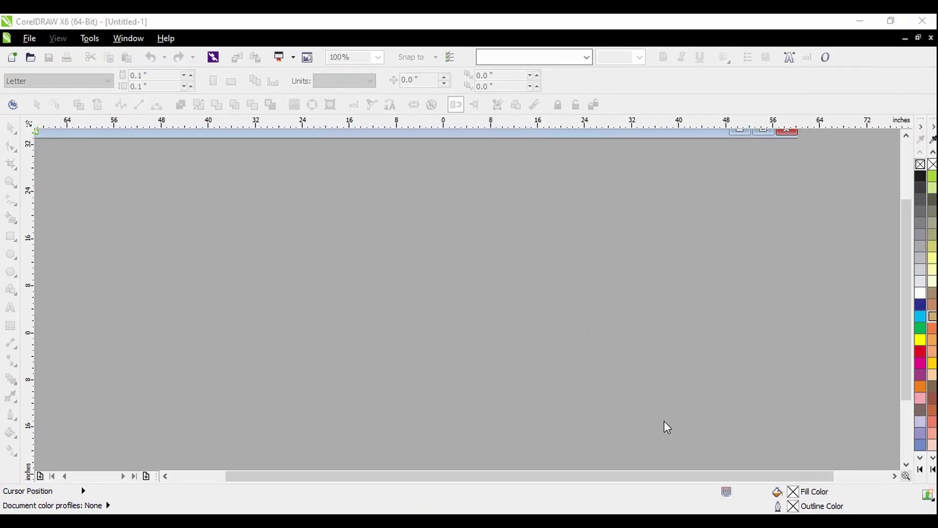
Step: Import the GotPrint PDF template into Untitled-1 and check its guide overlay
click(506, 313)
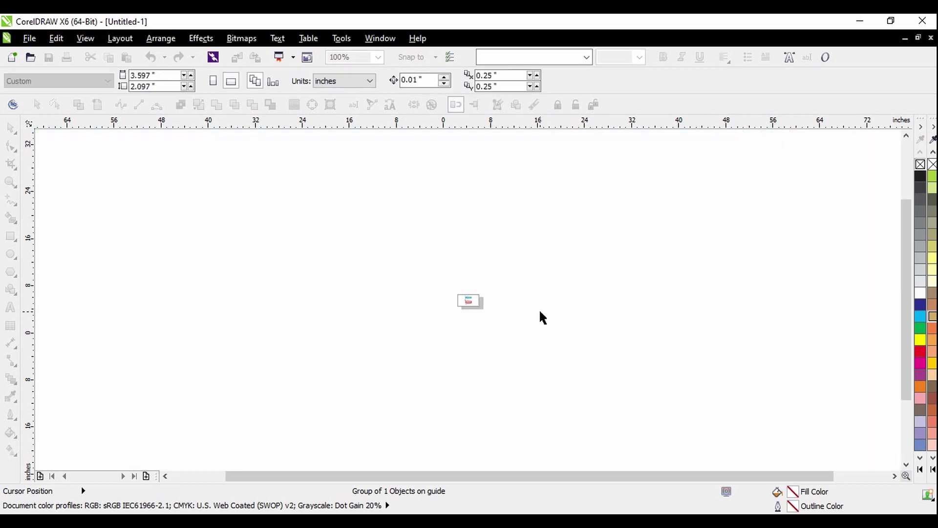
scroll(454, 297, up, 5)
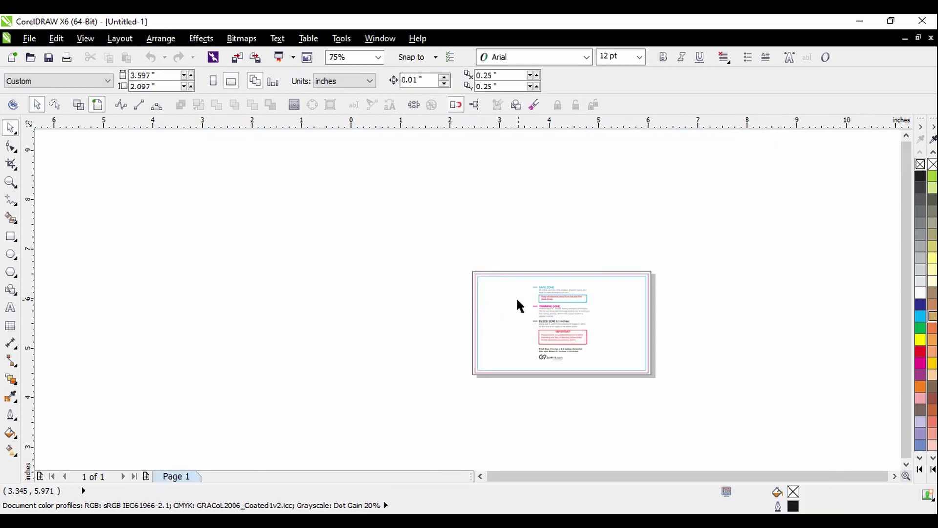
scroll(284, 200, down, 3)
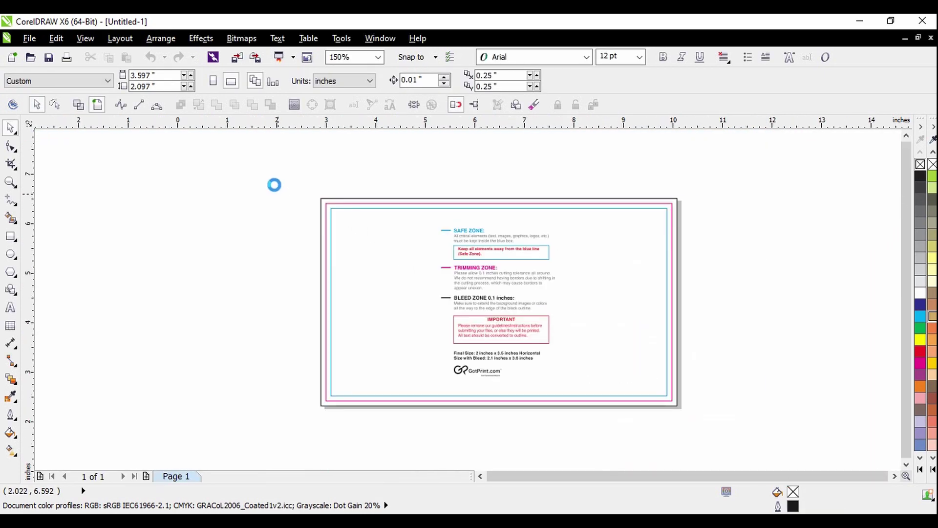
drag(269, 170, 592, 342)
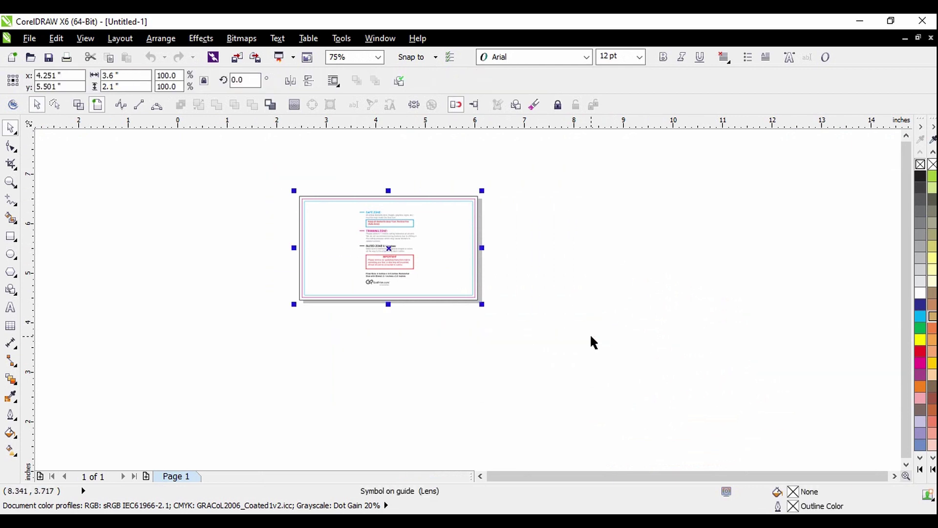
click(592, 341)
scroll(370, 219, up, 2)
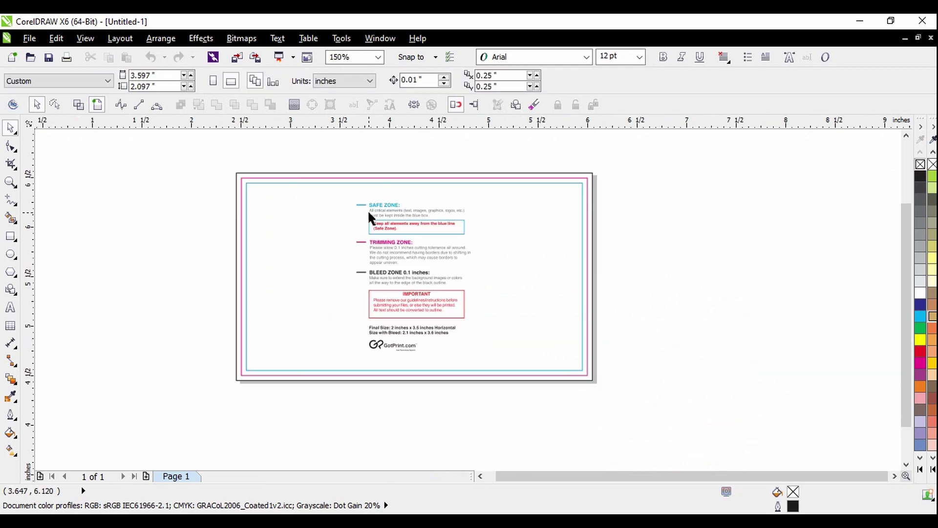
scroll(390, 209, up, 2)
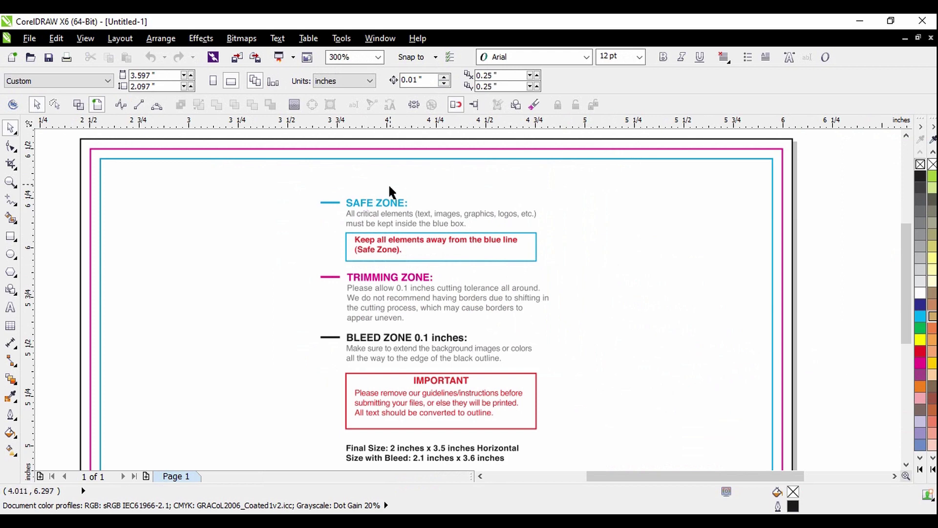
Step: Inspect the top safe-zone and right-edge guides, then minimize CorelDRAW to the desktop
click(399, 158)
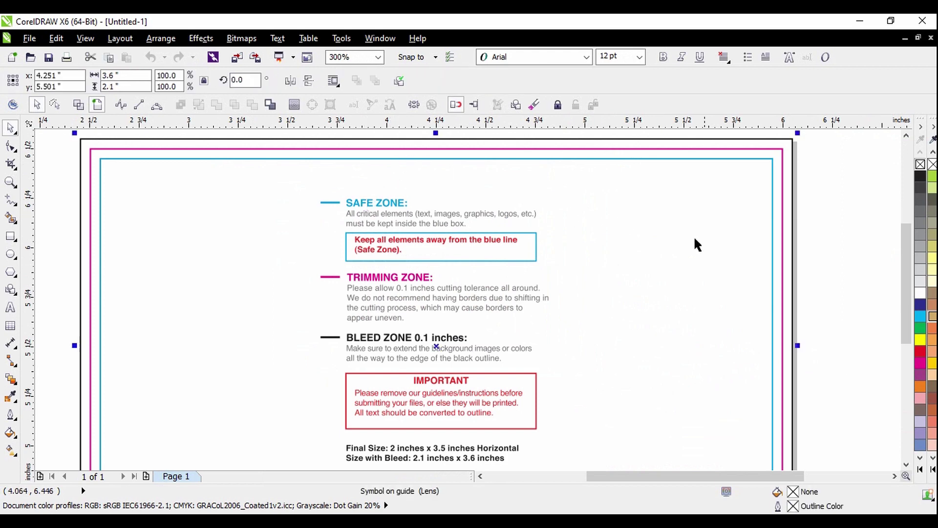
click(812, 263)
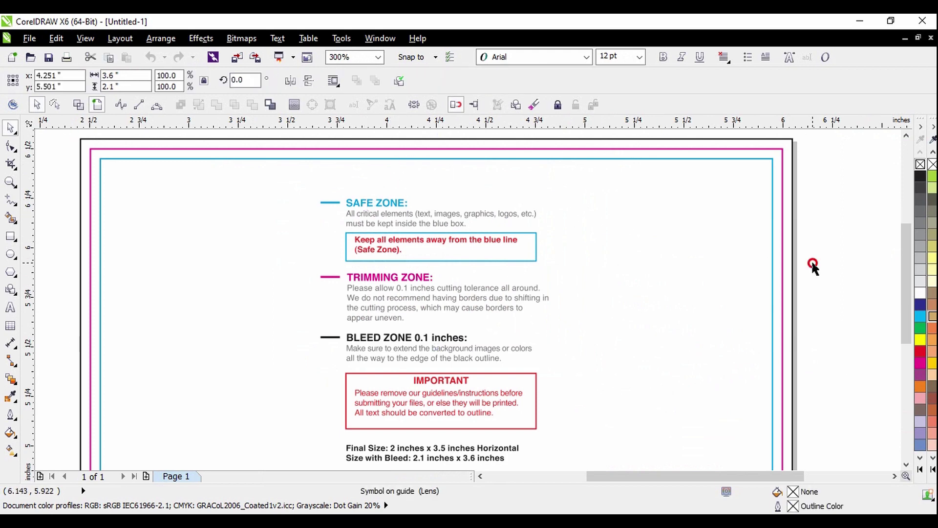
click(516, 151)
click(853, 292)
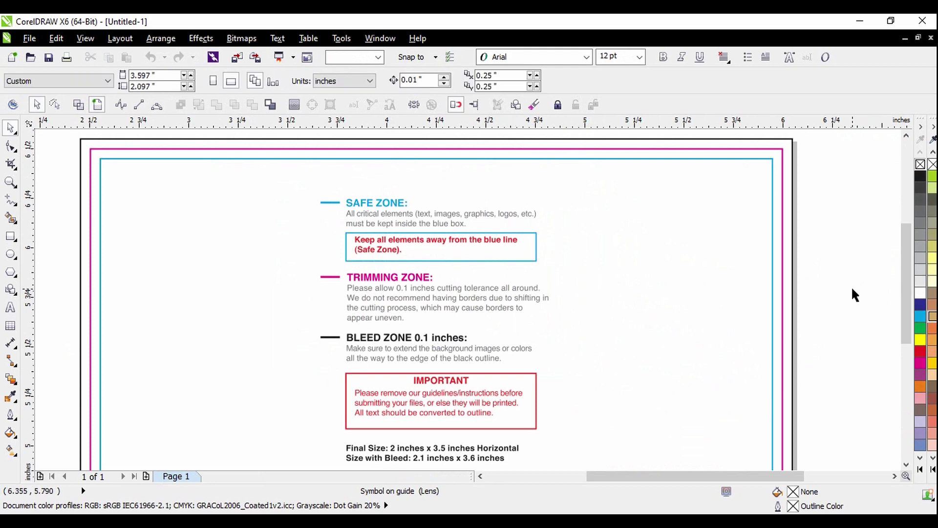
click(793, 177)
click(828, 236)
scroll(696, 244, down, 2)
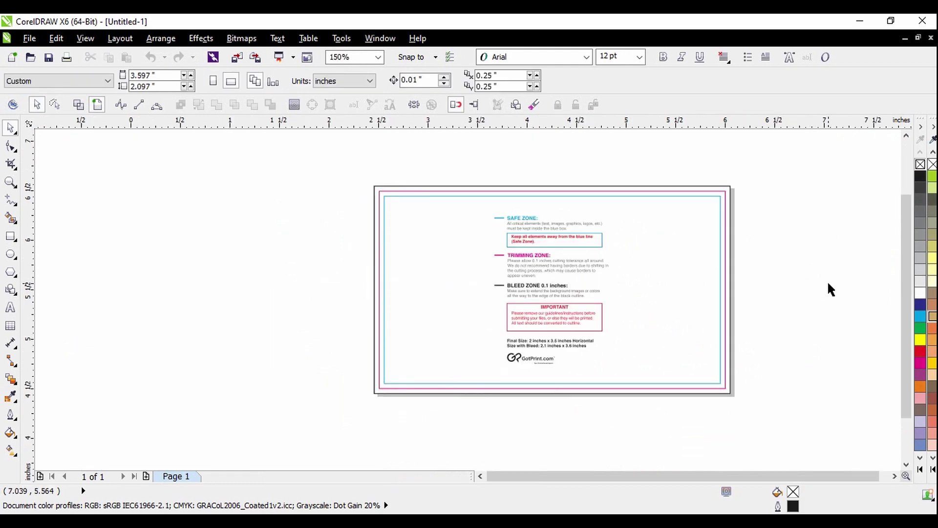
click(860, 21)
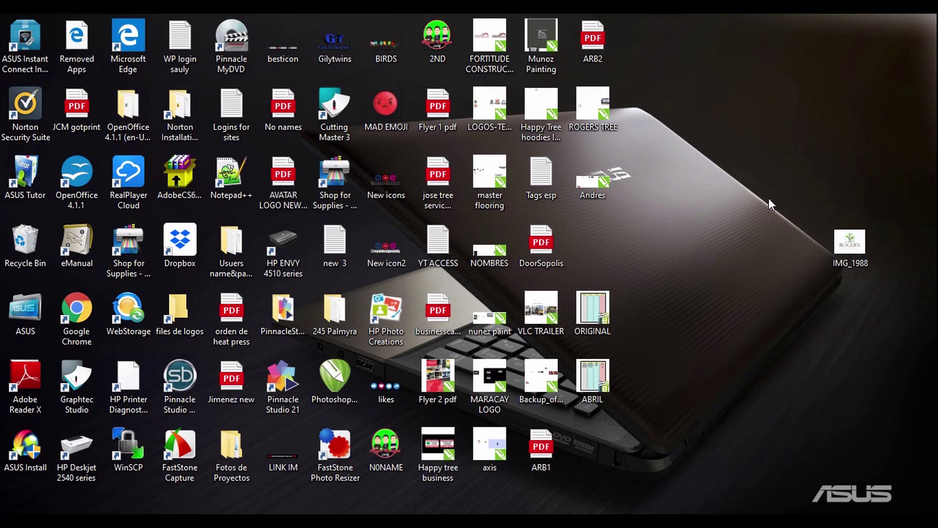
Step: Open ARB1.pdf in CorelDRAW X6, importing its text as curves
right_click(546, 447)
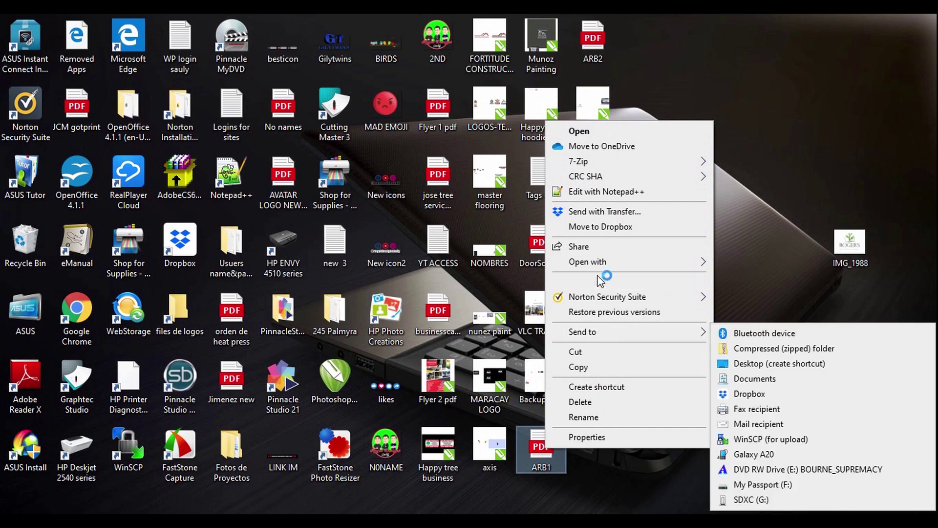
mouse_move(606, 265)
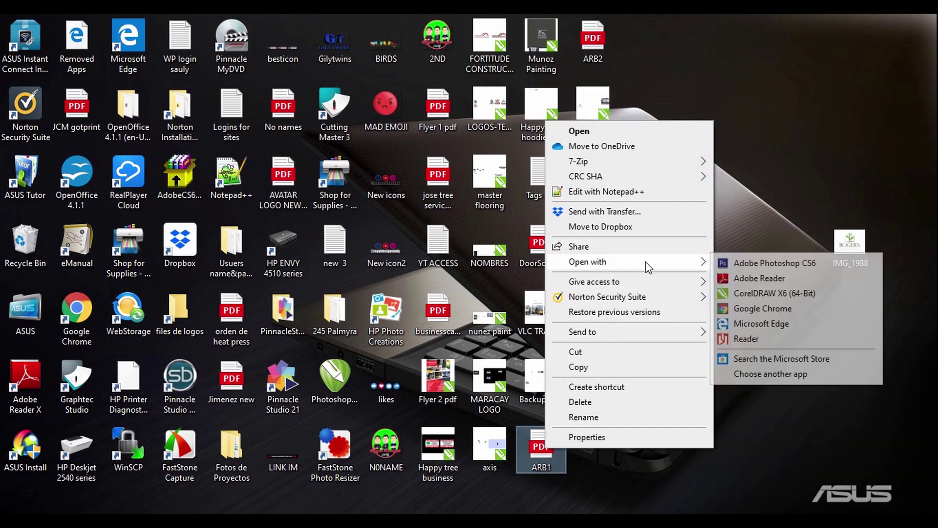
click(752, 294)
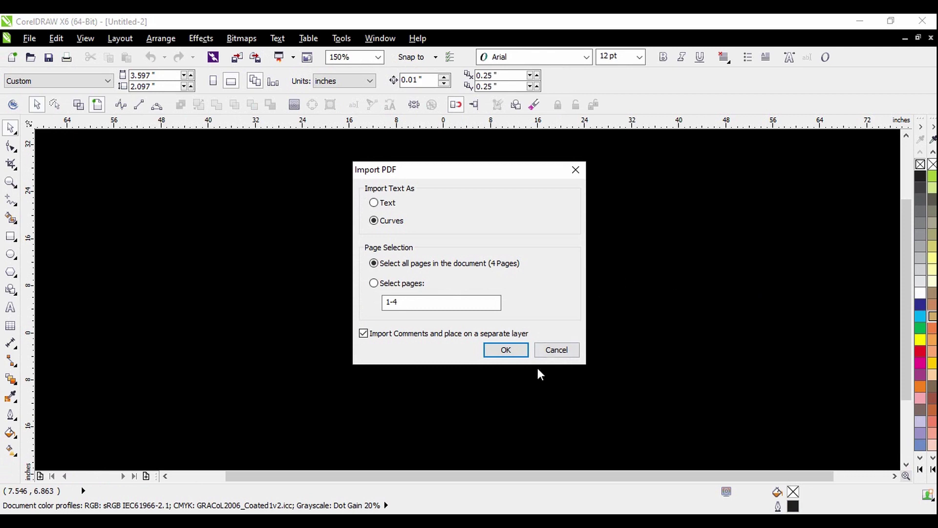
click(505, 350)
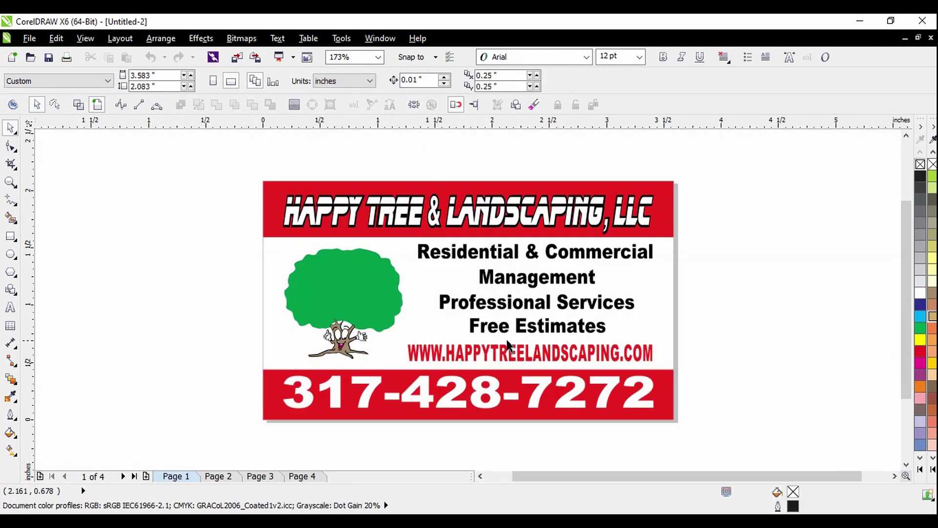
Step: Marquee-select all of the Happy Tree business card's objects
scroll(508, 345, down, 3)
drag(299, 199, 665, 399)
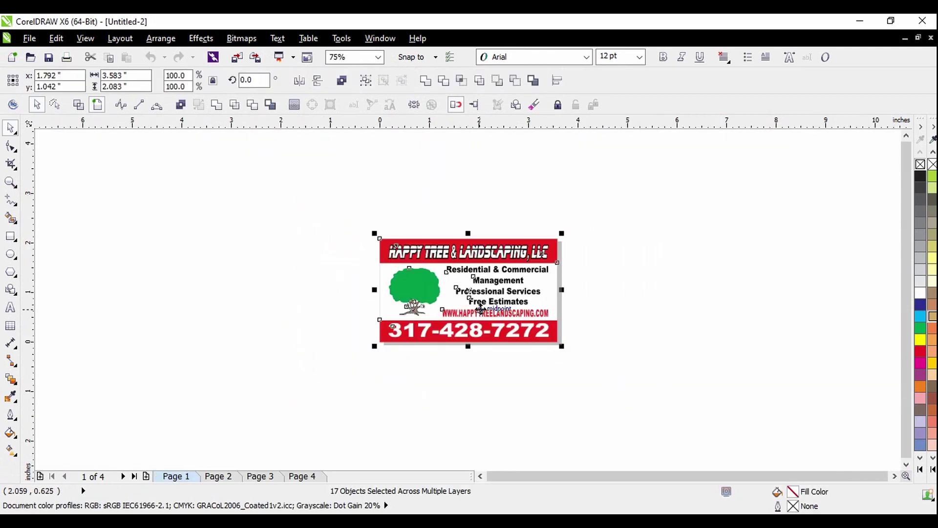
right_click(481, 313)
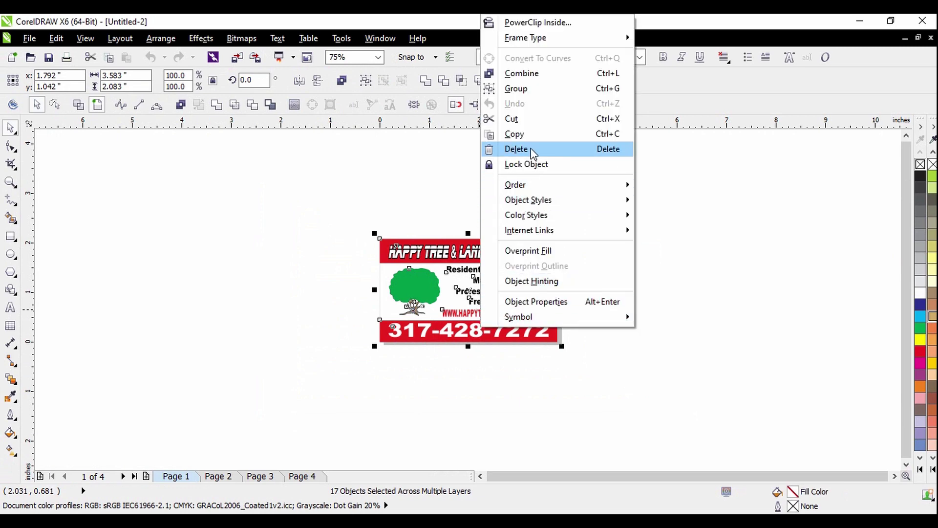
Step: Copy the card artwork and close Untitled-2 without saving
click(532, 135)
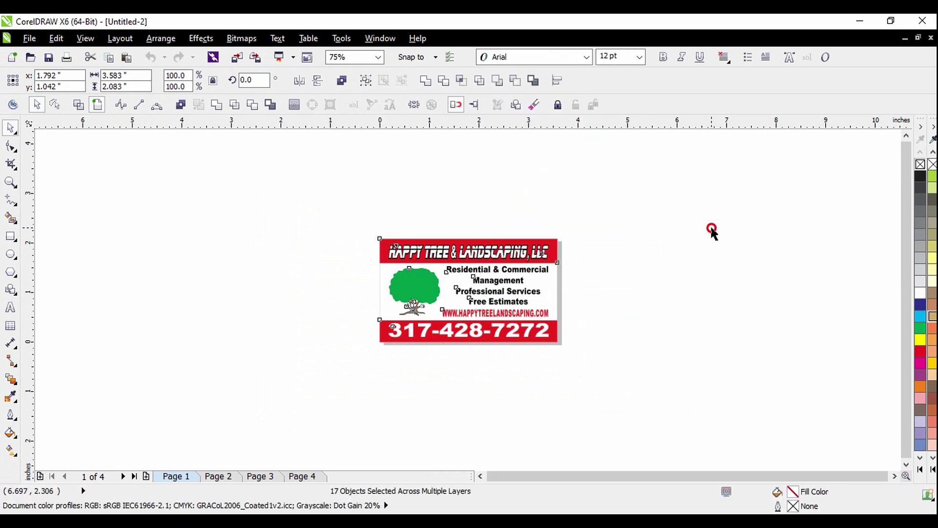
click(807, 157)
click(931, 37)
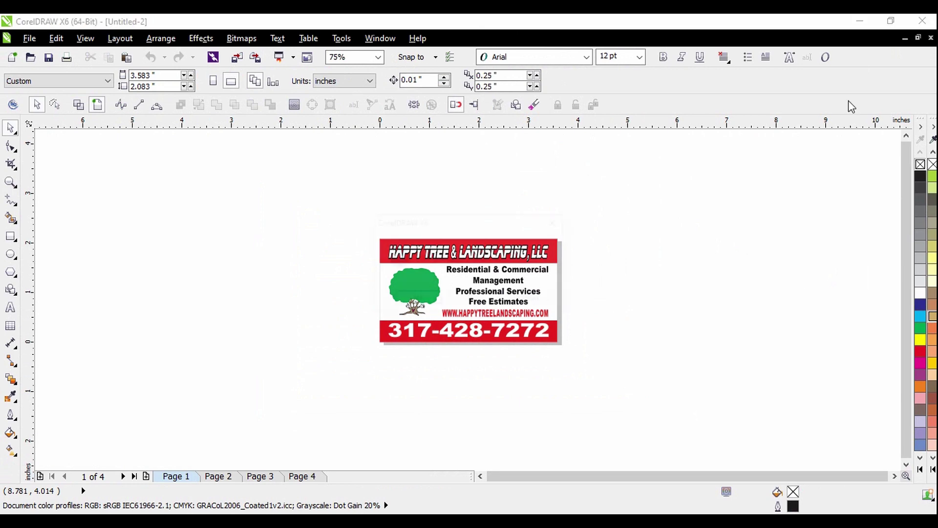
click(476, 300)
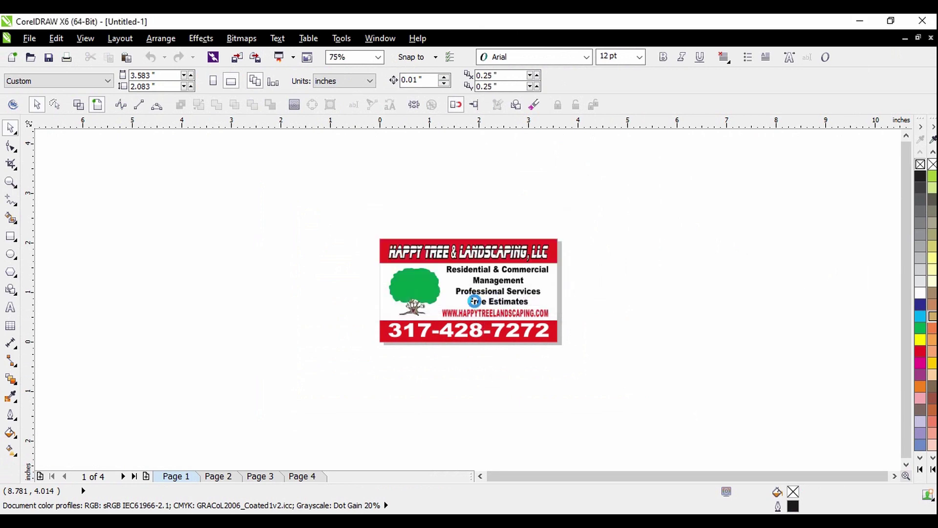
Step: Paste the card artwork onto the GotPrint template page in Untitled-1
scroll(477, 307, down, 6)
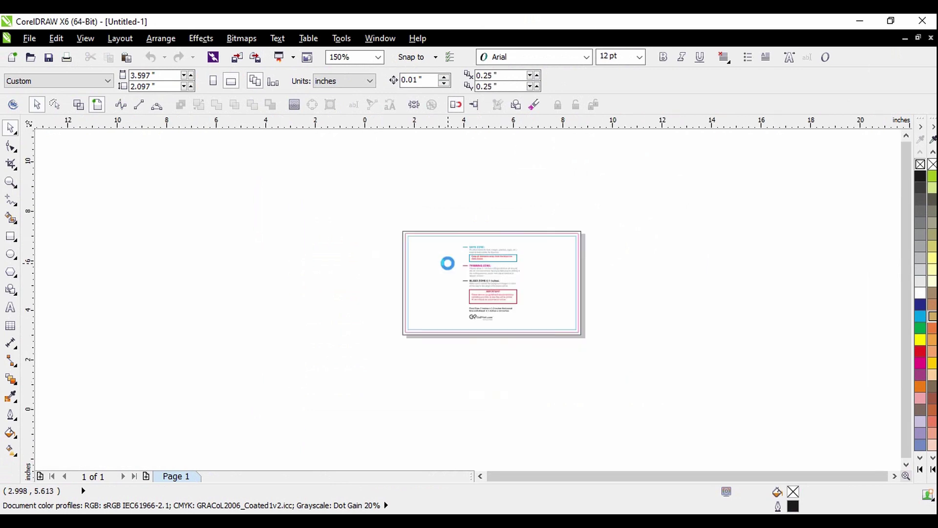
right_click(635, 331)
click(677, 404)
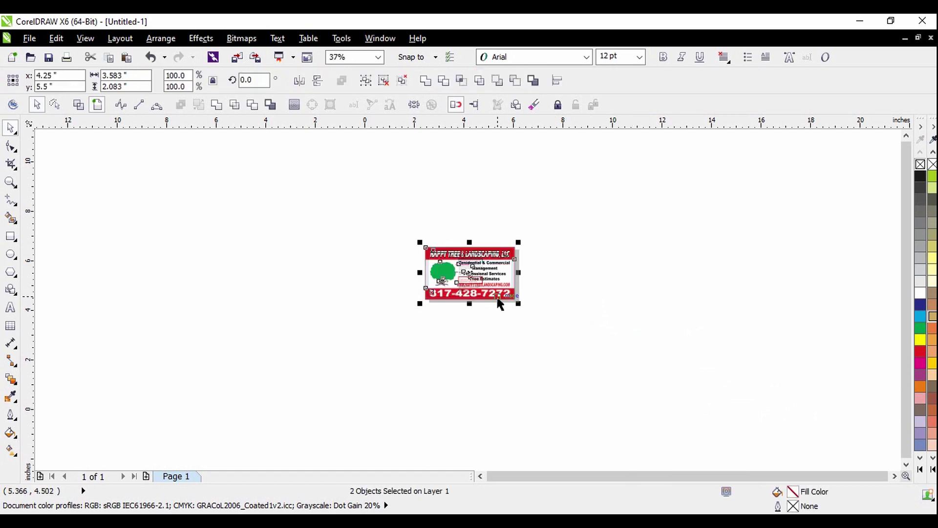
Step: Drag the artwork's top edge up to the black bleed outline, making it 2.086" tall
scroll(541, 166, up, 6)
scroll(541, 167, up, 6)
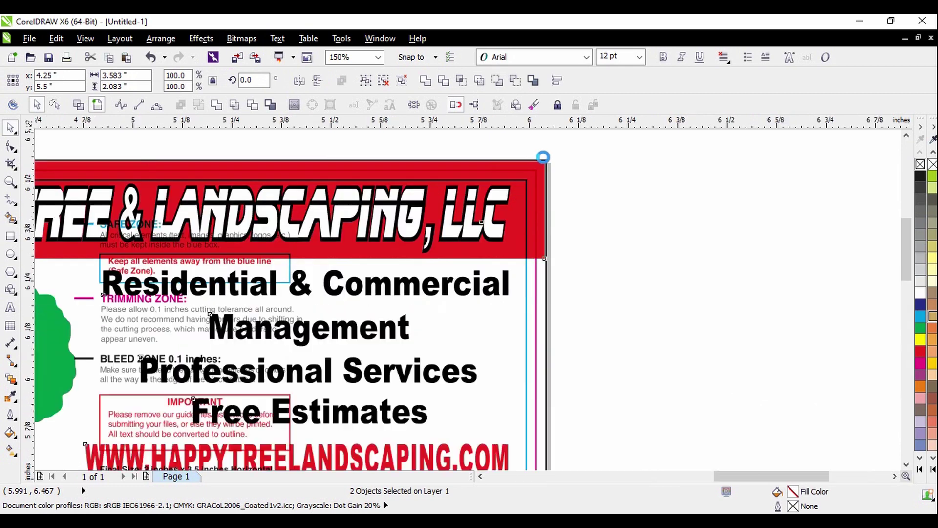
scroll(541, 167, up, 6)
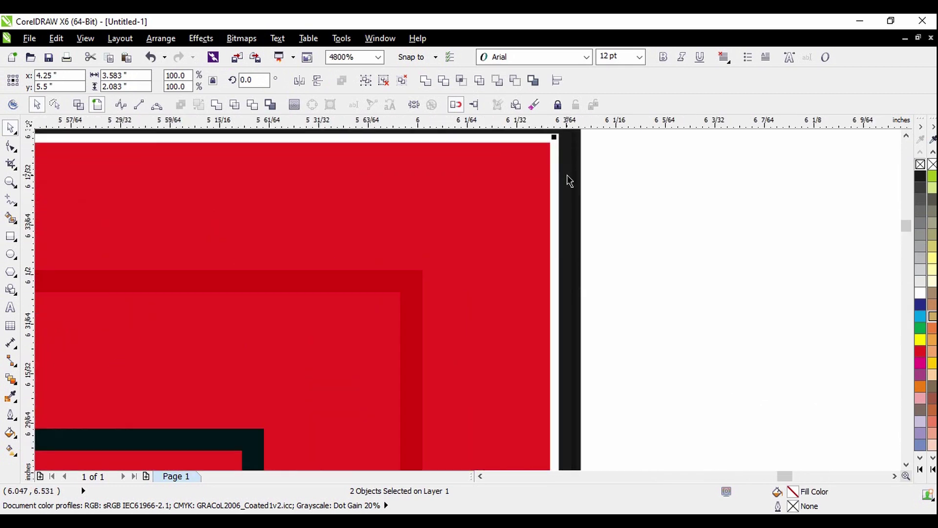
scroll(569, 181, down, 1)
scroll(569, 180, down, 1)
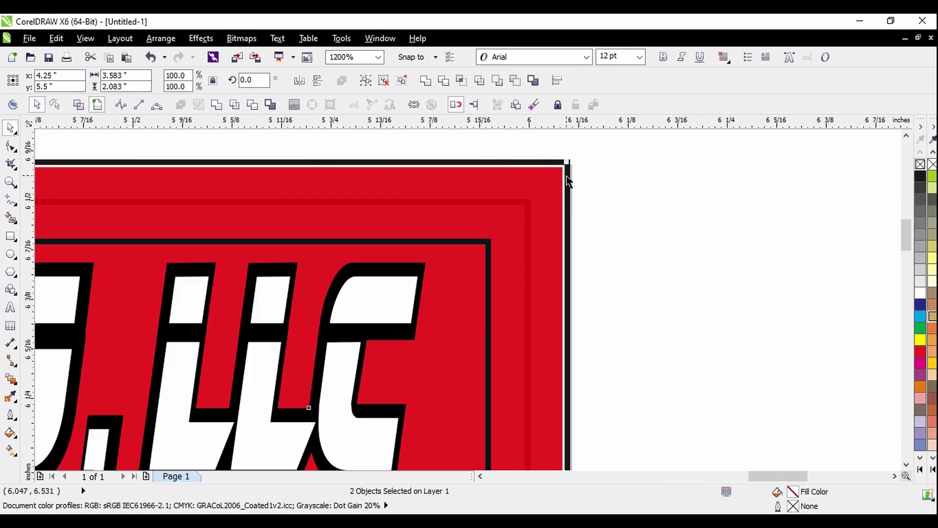
scroll(569, 180, down, 2)
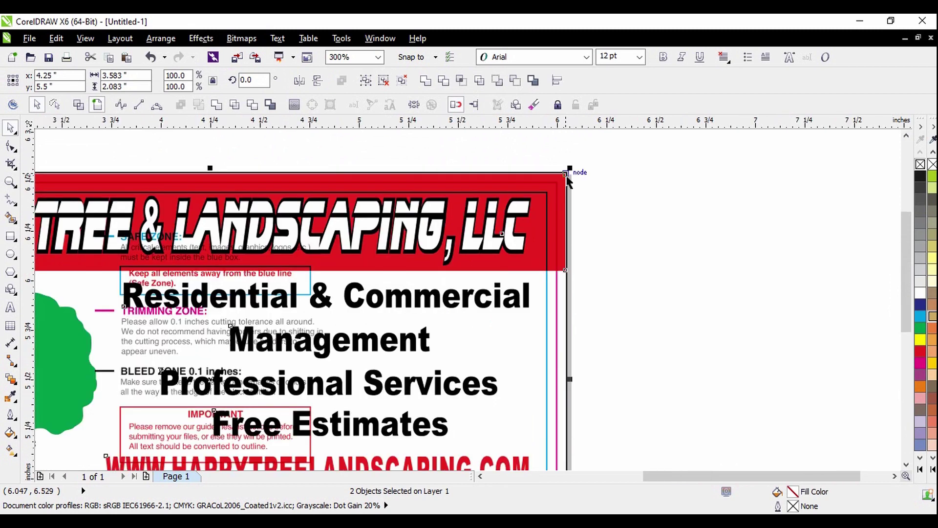
scroll(568, 181, down, 1)
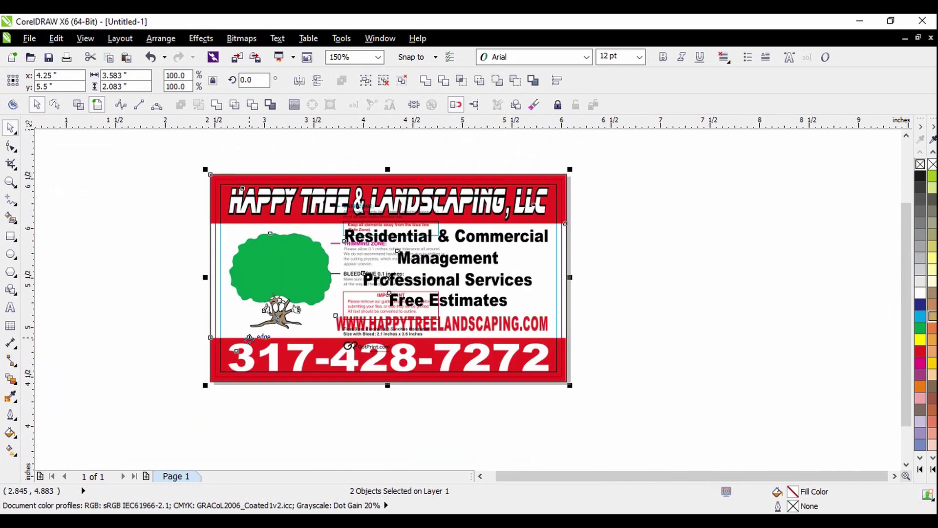
scroll(203, 165, up, 1)
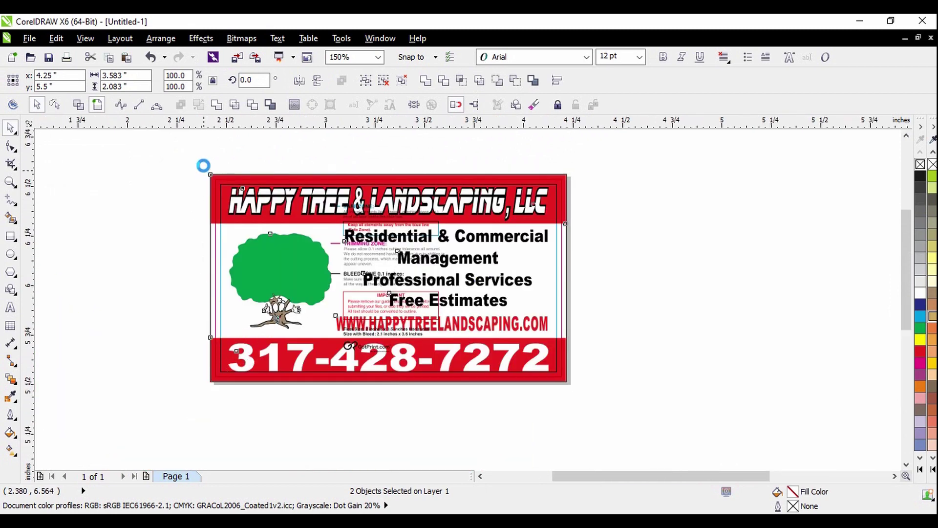
scroll(204, 171, up, 4)
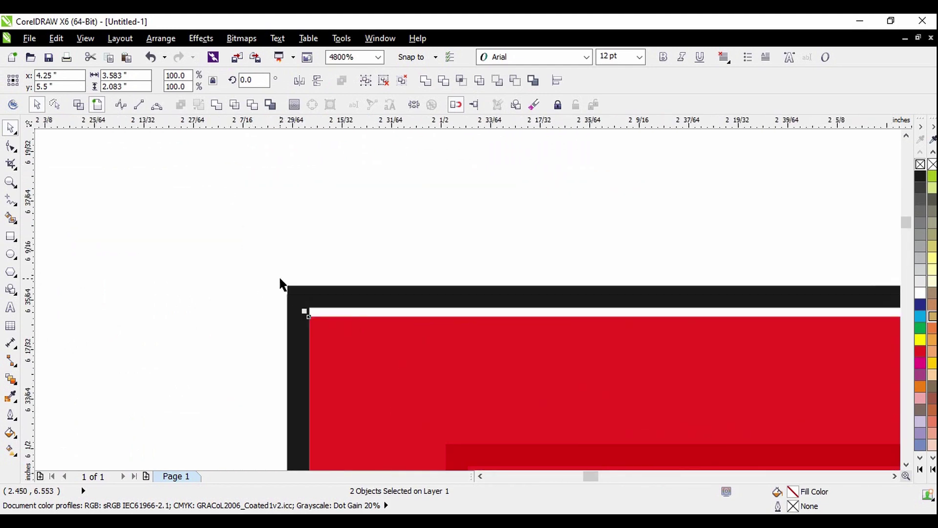
scroll(190, 246, down, 4)
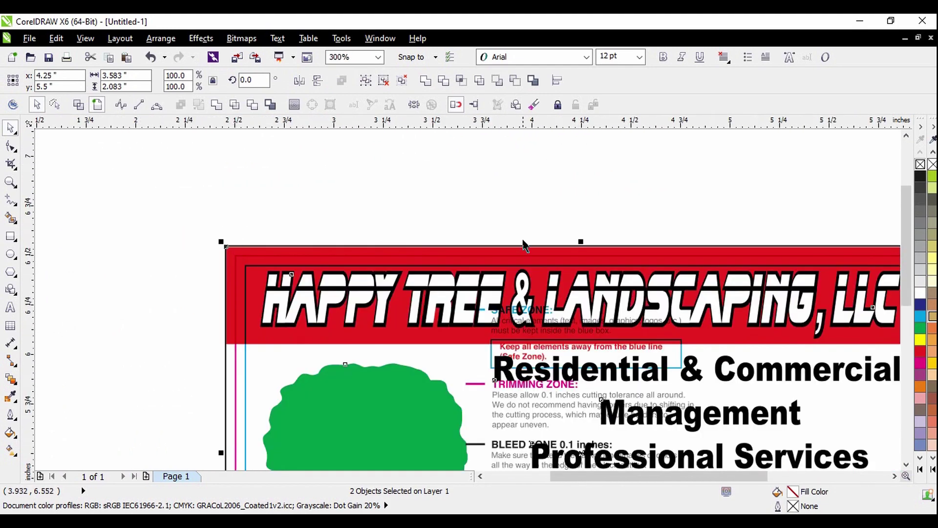
scroll(566, 242, up, 2)
scroll(591, 273, up, 2)
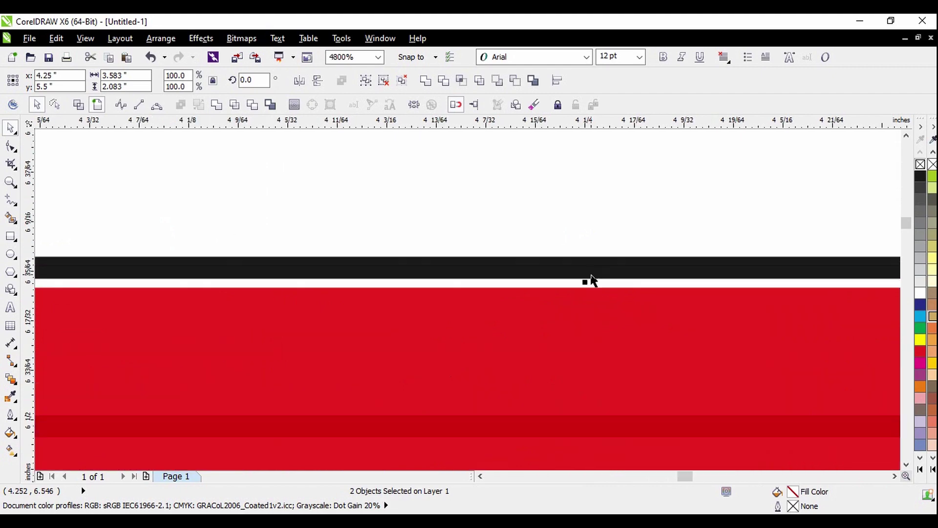
drag(586, 283, 588, 269)
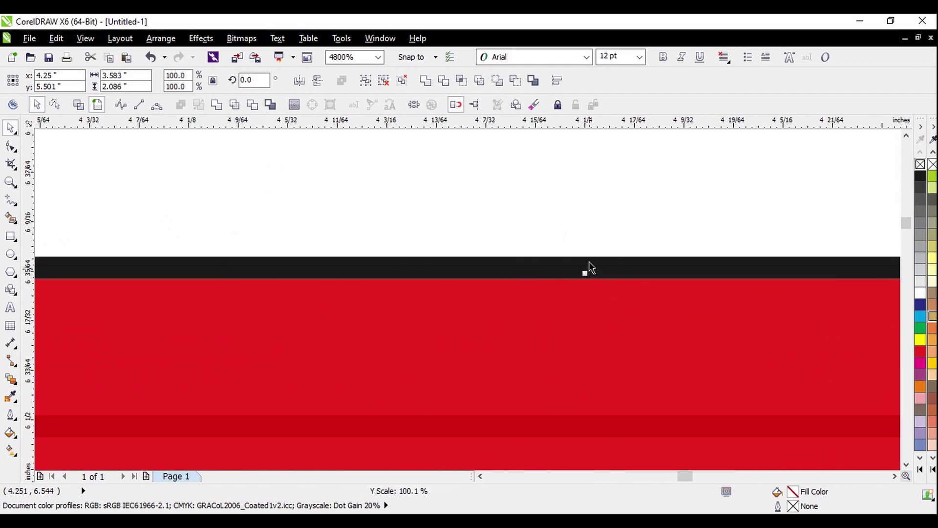
scroll(548, 191, down, 3)
scroll(549, 191, down, 2)
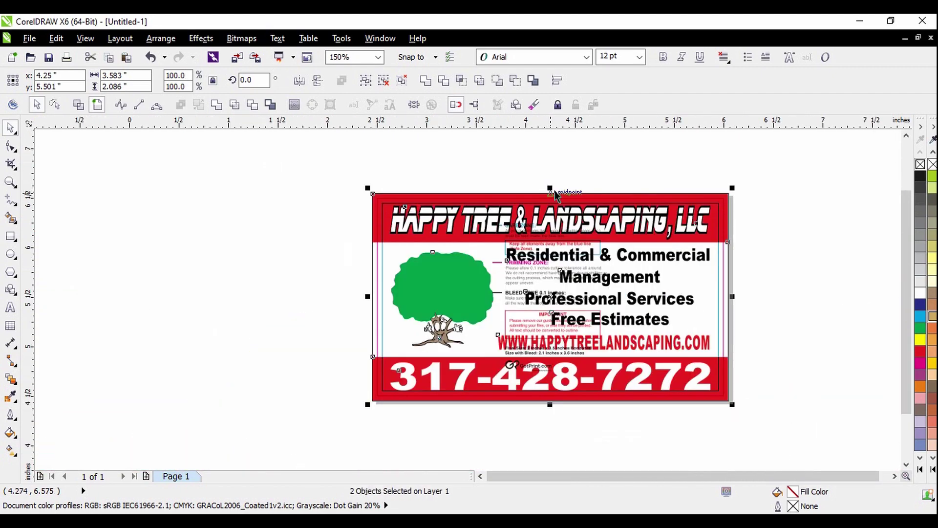
click(765, 346)
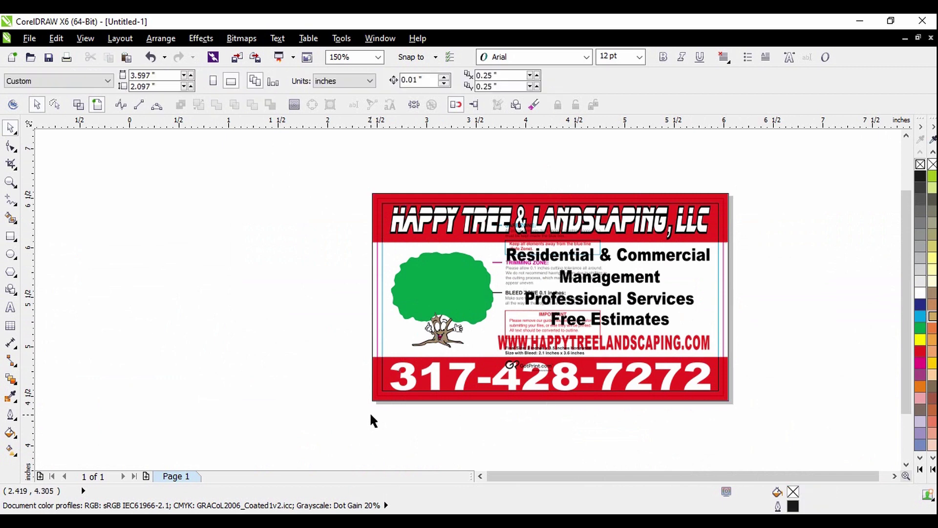
scroll(400, 406, up, 1)
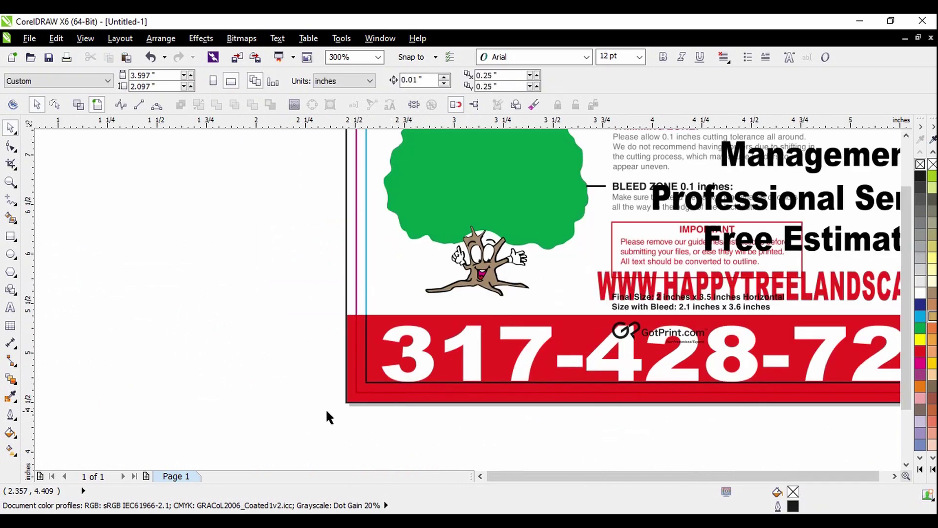
scroll(329, 415, down, 1)
scroll(348, 413, up, 2)
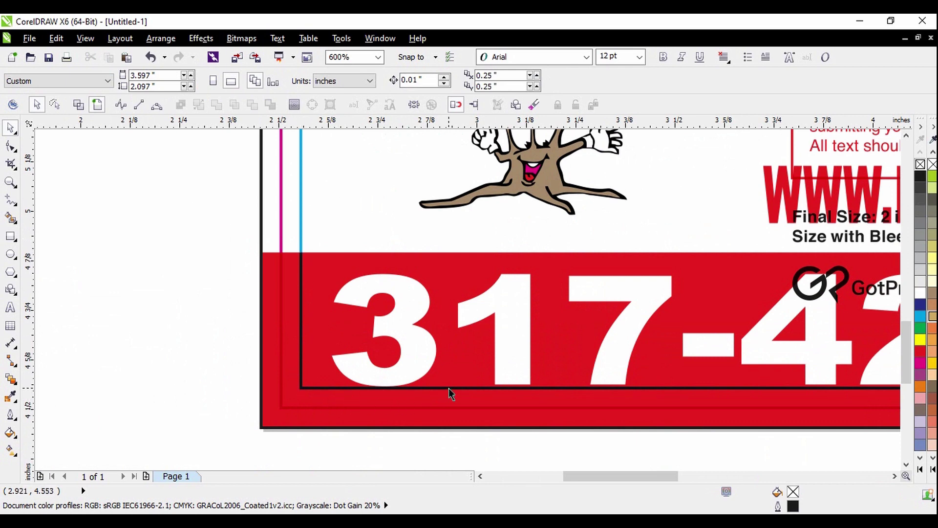
scroll(409, 342, down, 1)
scroll(550, 313, down, 1)
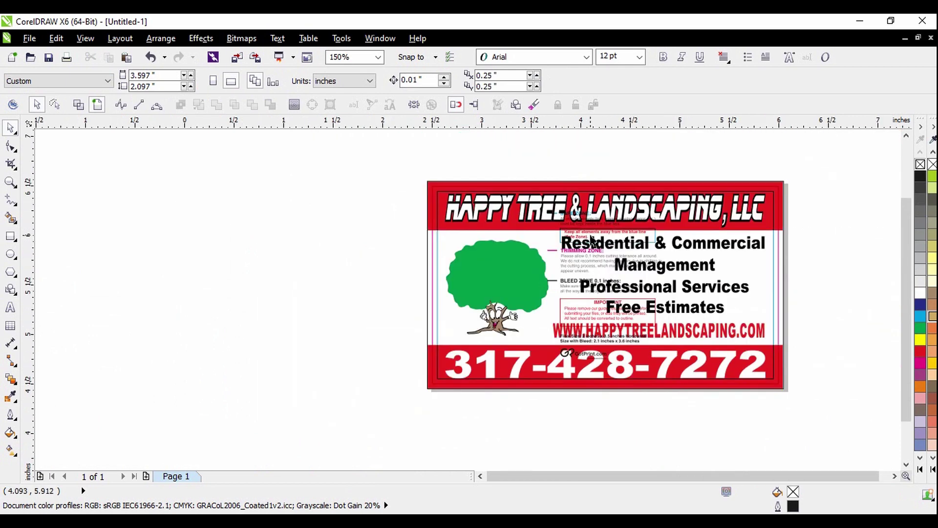
scroll(592, 239, up, 1)
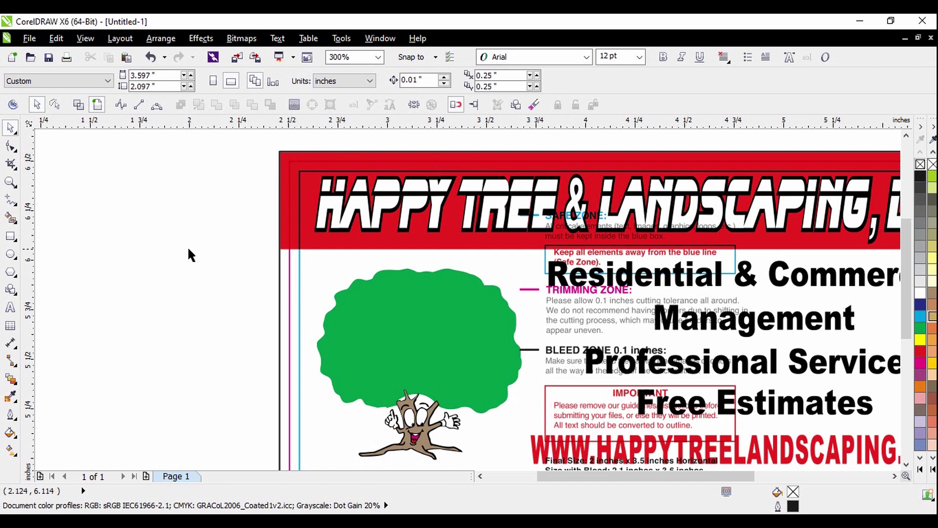
scroll(350, 223, down, 1)
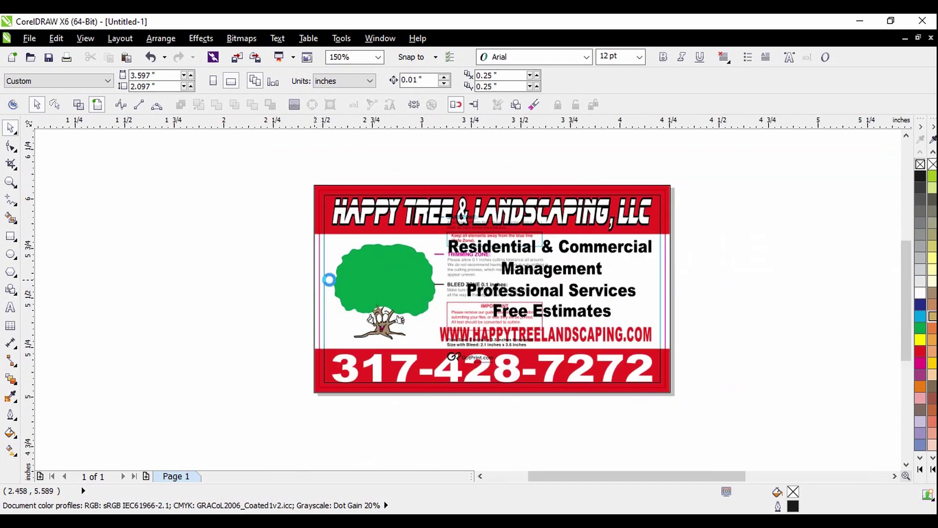
scroll(315, 283, up, 1)
Step: Delete the GotPrint template's bleed guide overlay
click(327, 288)
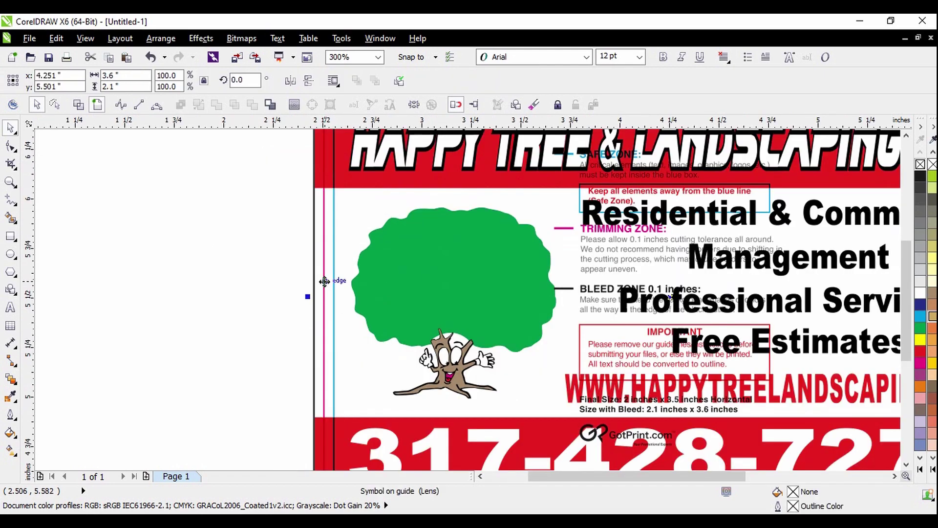
key(Delete)
scroll(394, 283, down, 1)
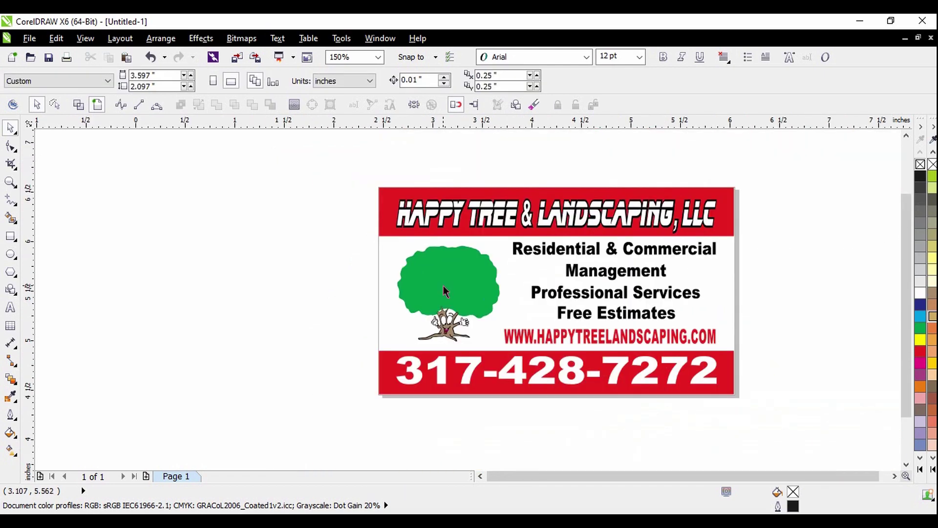
Step: In Wireframe view, delete the remaining pink template guides, then return to Enhanced view
click(445, 292)
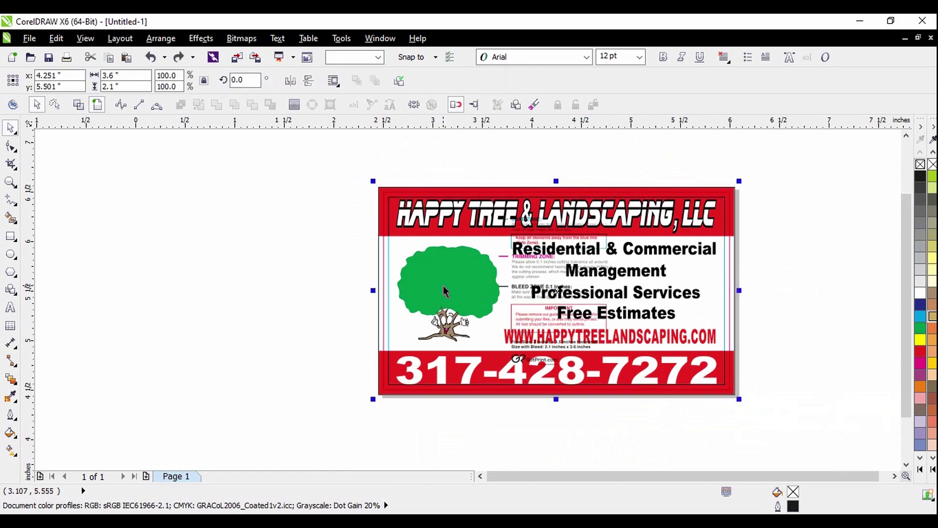
click(76, 106)
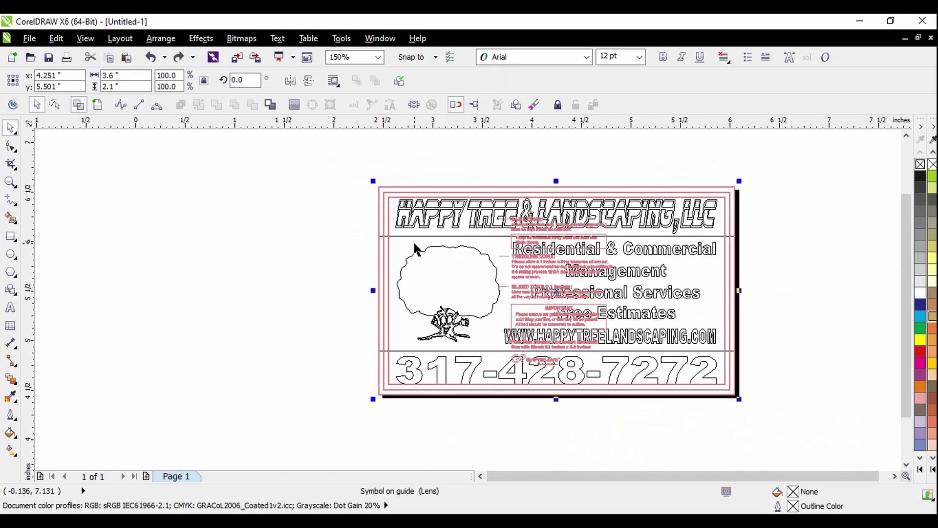
scroll(575, 286, up, 1)
scroll(561, 297, up, 1)
scroll(566, 325, down, 1)
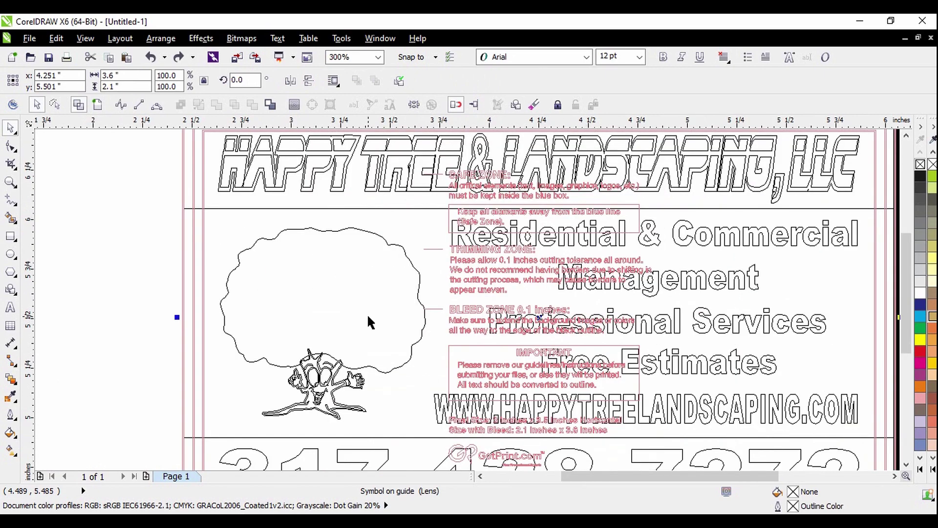
key(Delete)
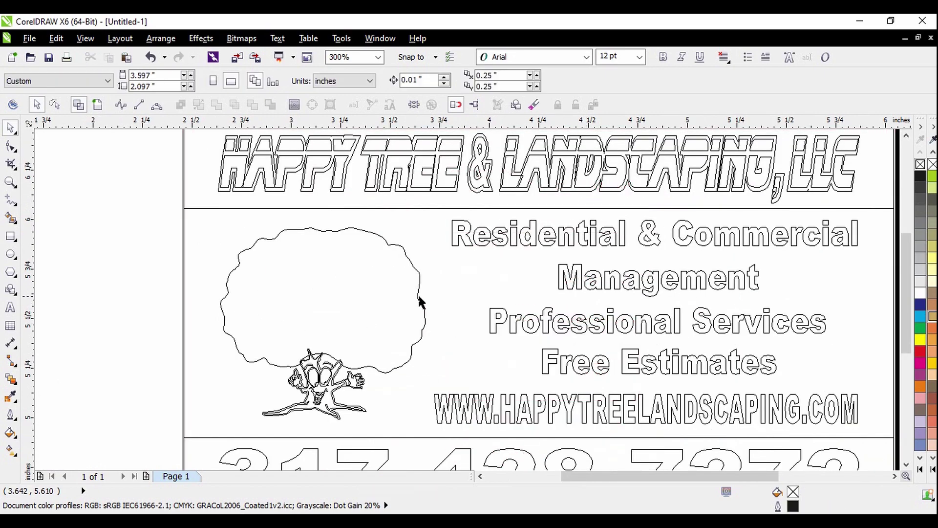
scroll(422, 302, down, 1)
click(97, 104)
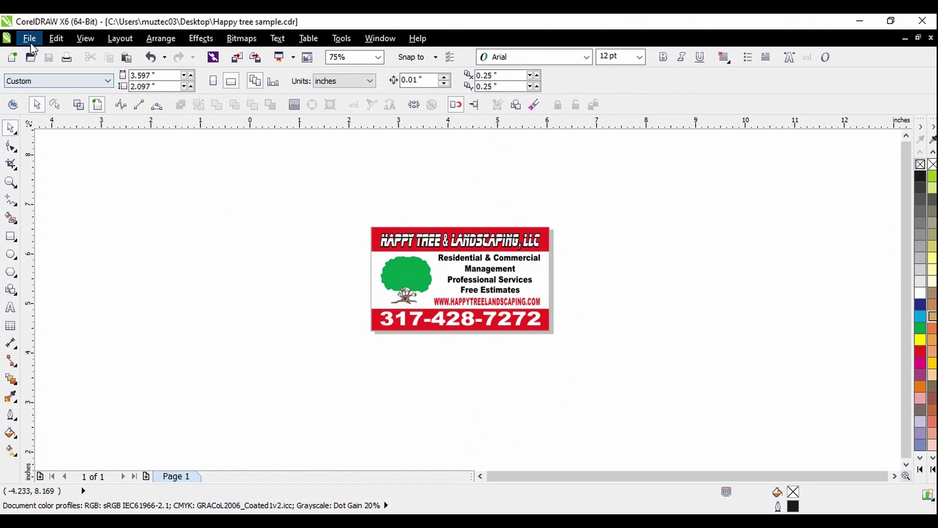
Step: Save the card as the PDF 'Happy tree sample' on the Desktop, then close the drawing
click(30, 38)
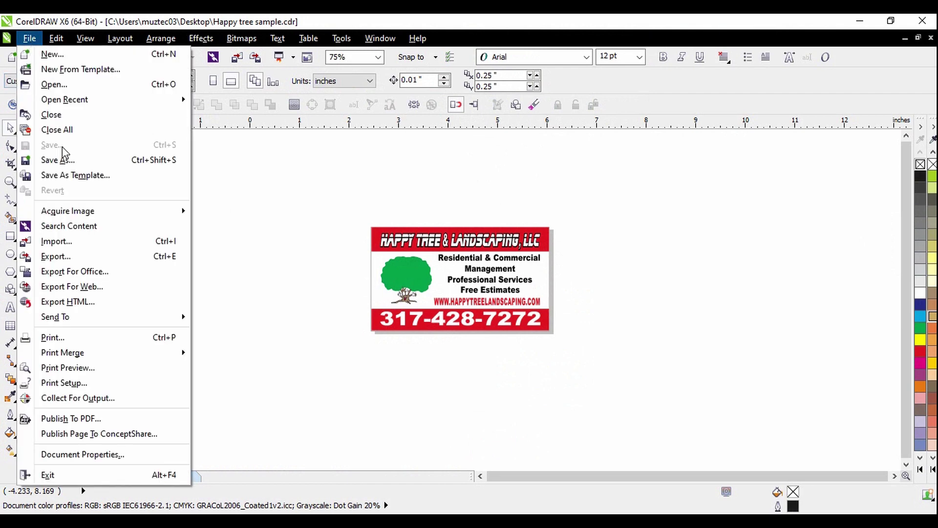
click(74, 161)
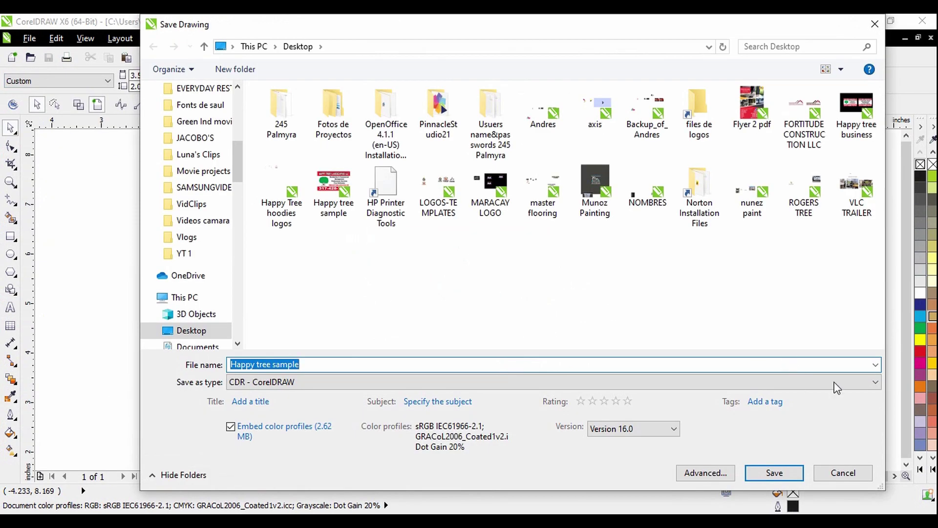
click(875, 382)
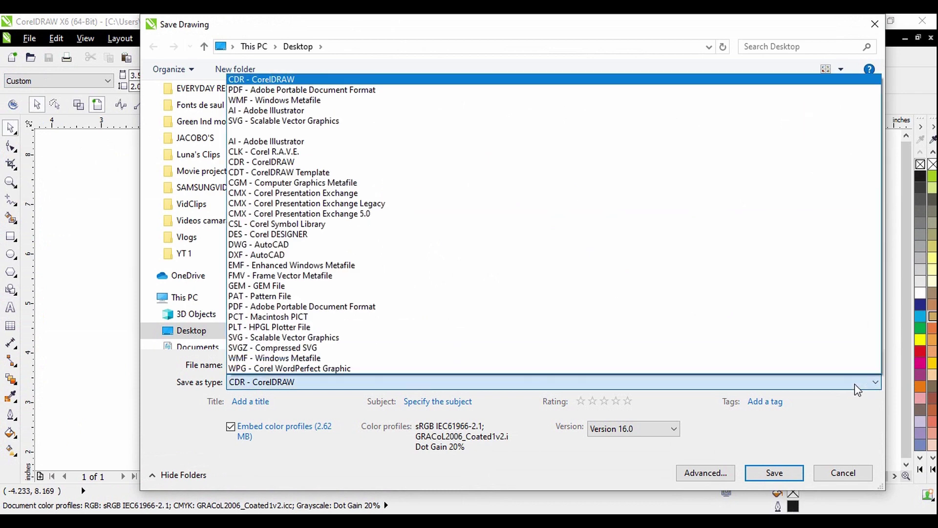
click(366, 307)
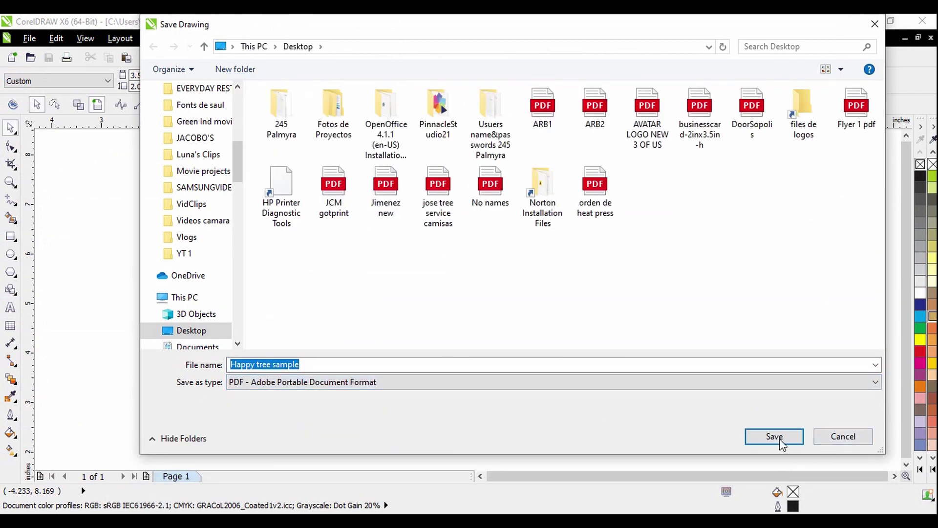
click(777, 436)
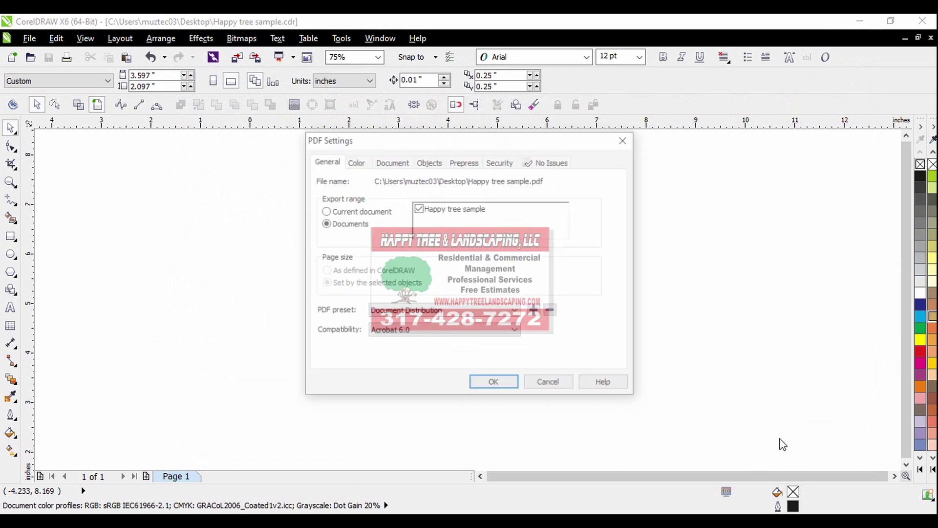
click(505, 385)
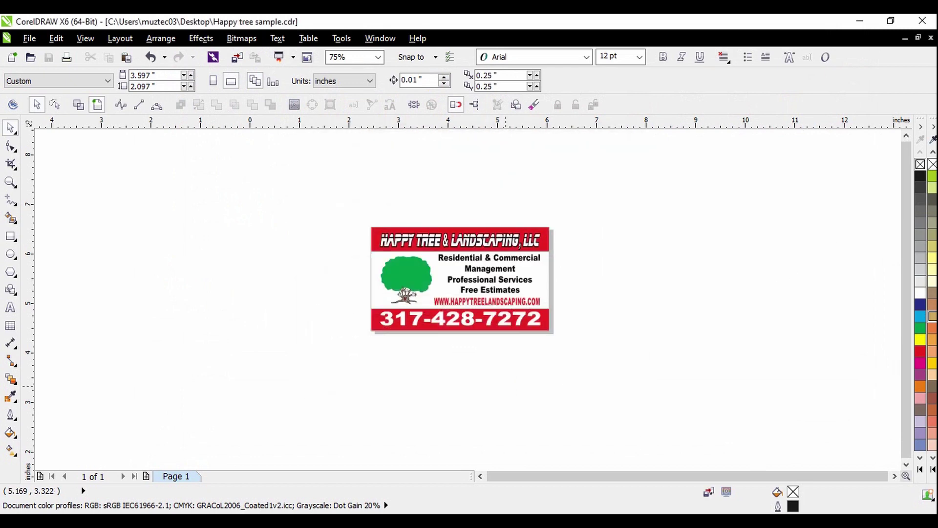
click(923, 22)
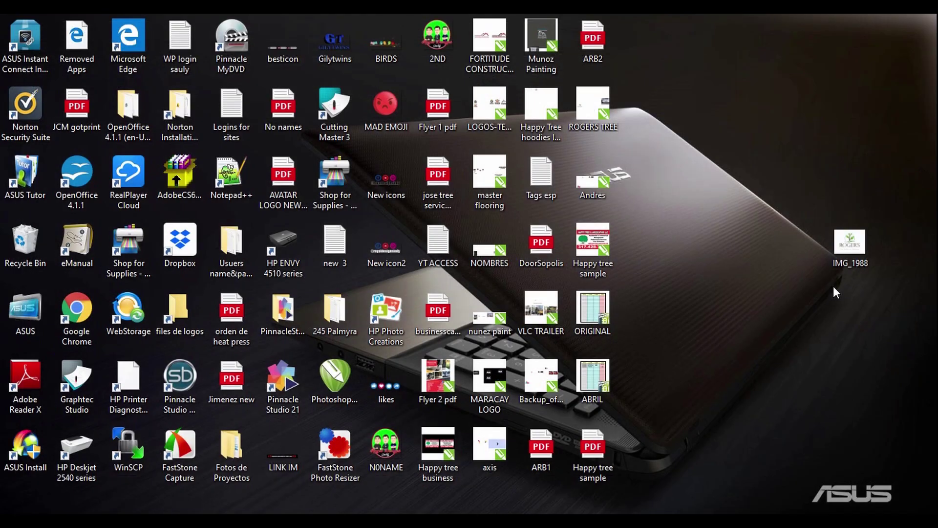
Step: Back in Chrome, start a 2" x 3.5" standard business card order by uploading your own design
key(alt+Tab)
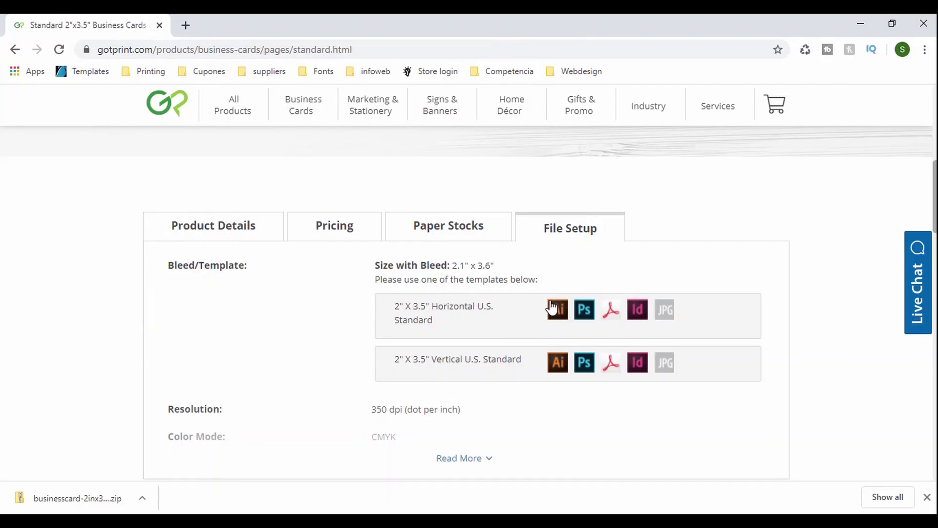
scroll(391, 279, up, 10)
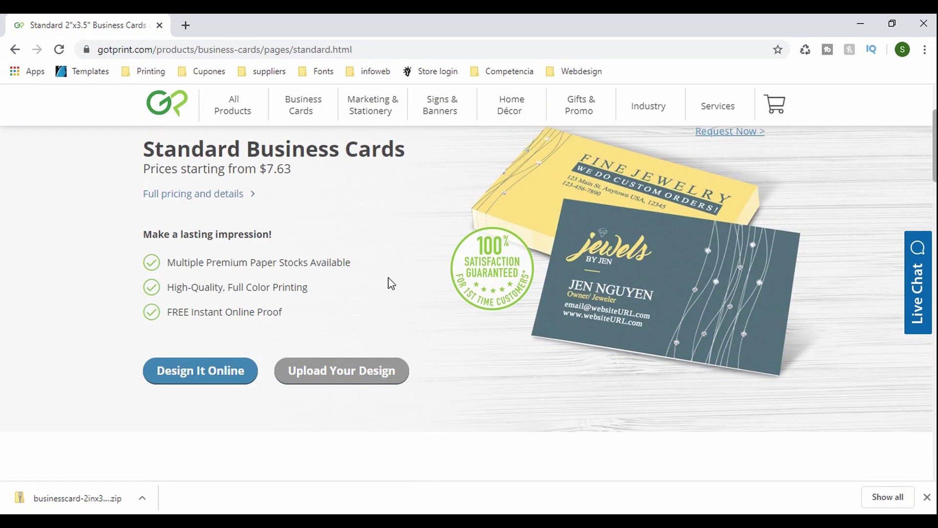
click(379, 373)
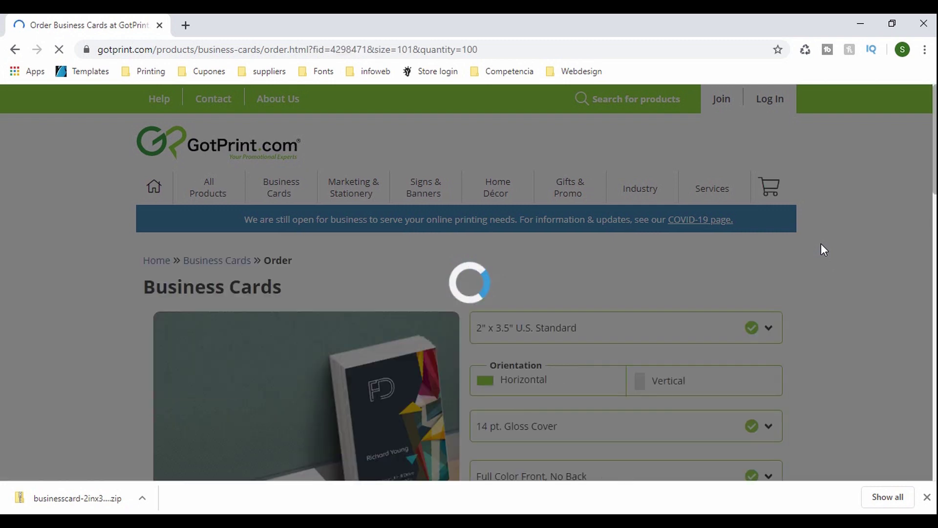
scroll(821, 244, down, 5)
scroll(684, 244, up, 1)
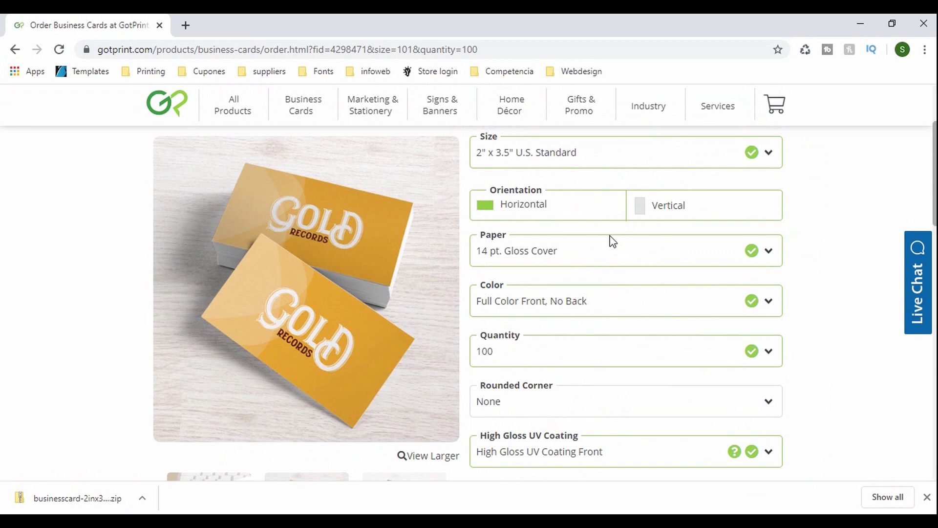
Step: Choose 16 pt. Premium Matte Cover paper, full colour on both sides, and 5000 cards
click(769, 253)
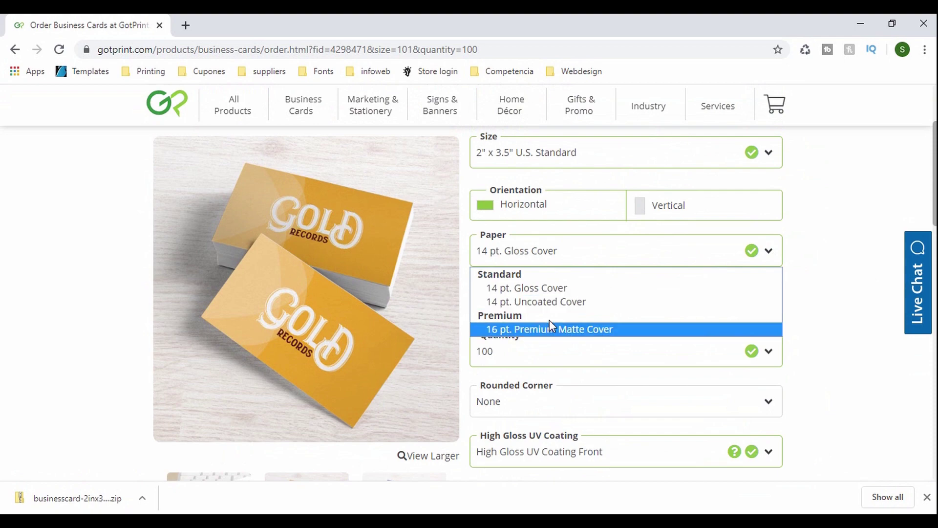
click(561, 330)
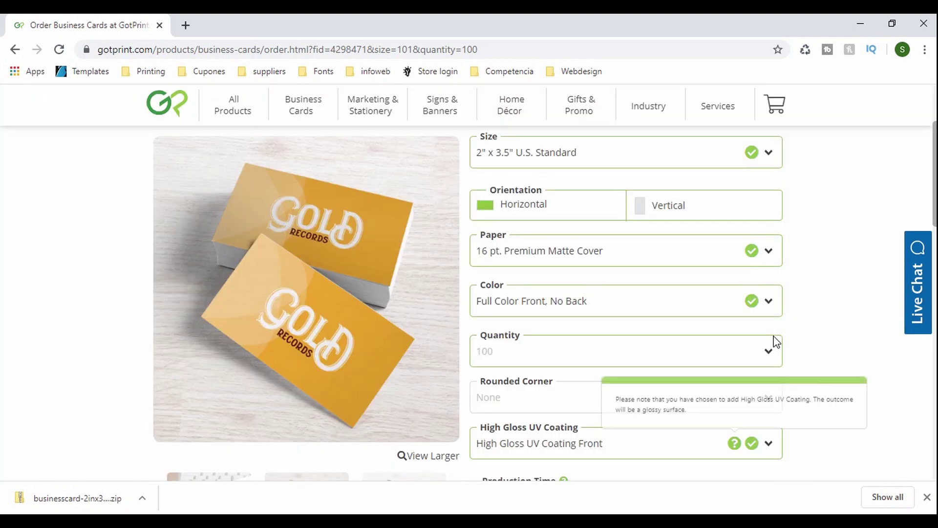
scroll(857, 355, down, 2)
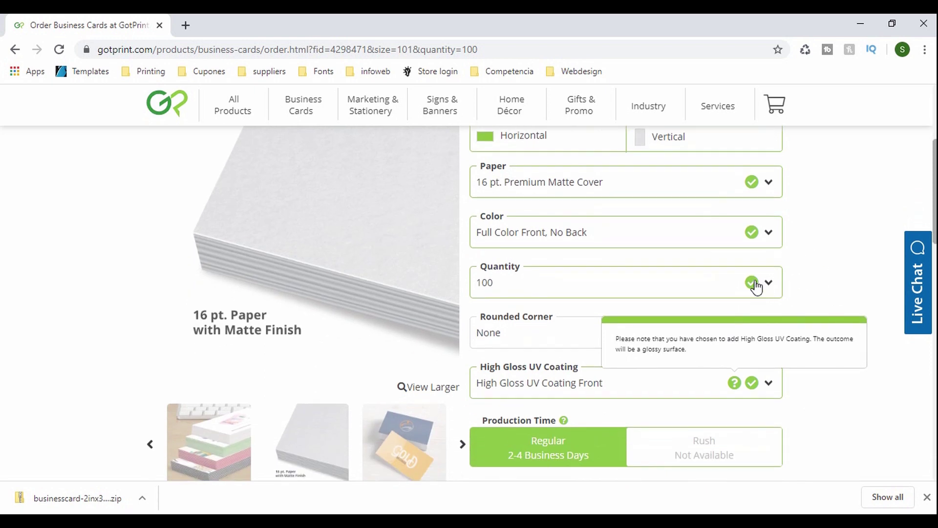
click(770, 236)
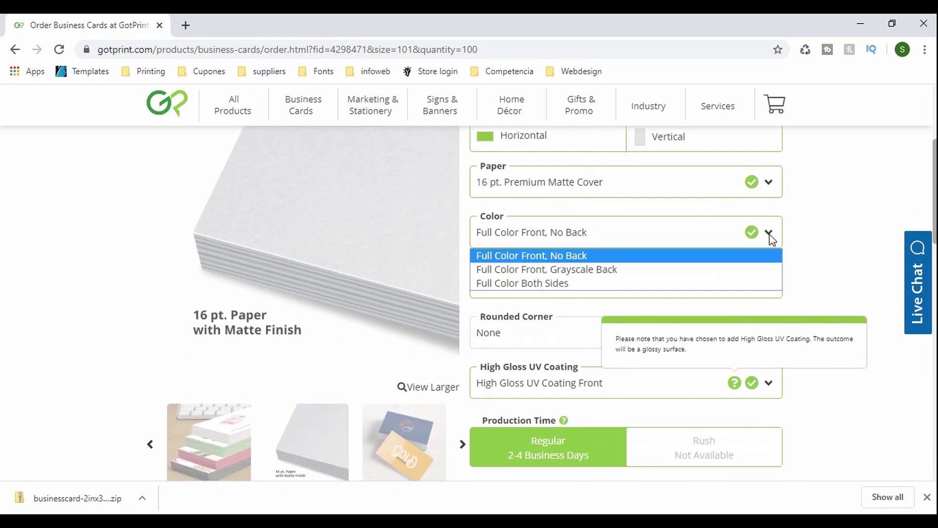
click(621, 283)
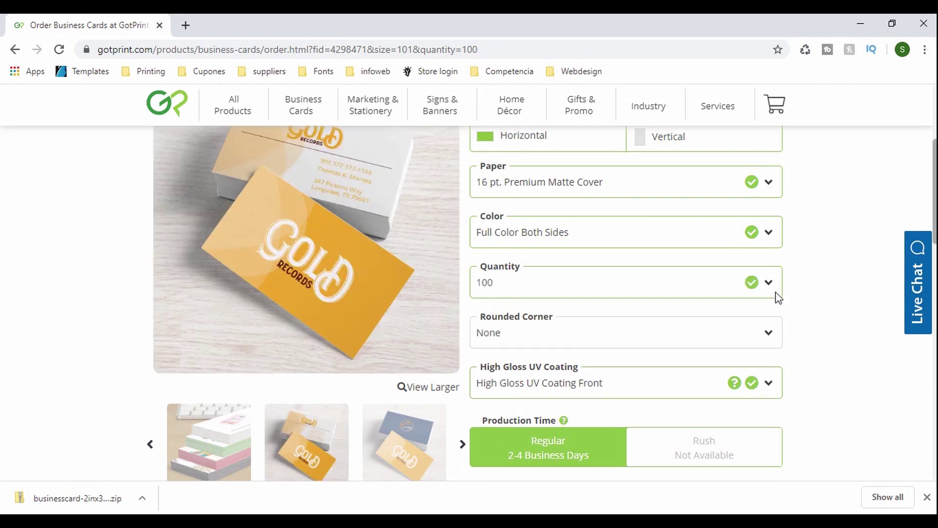
click(771, 286)
scroll(674, 193, down, 1)
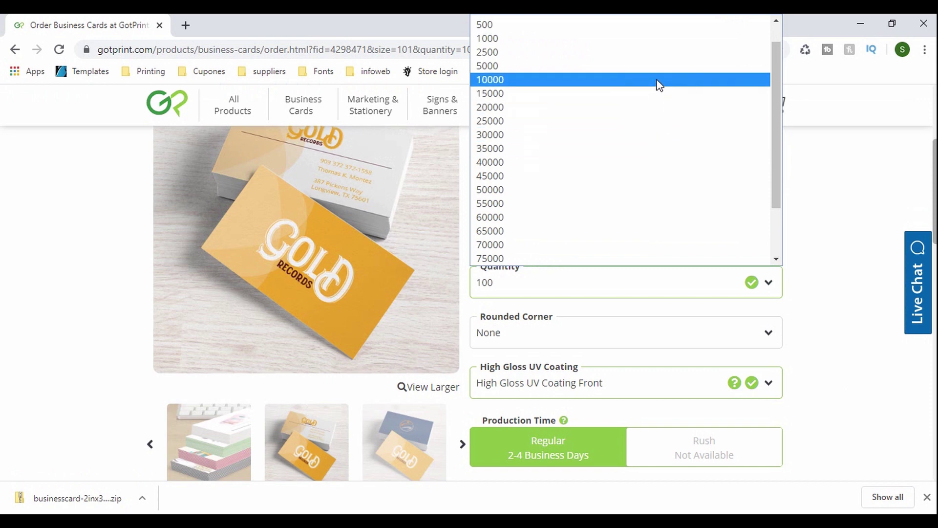
click(659, 66)
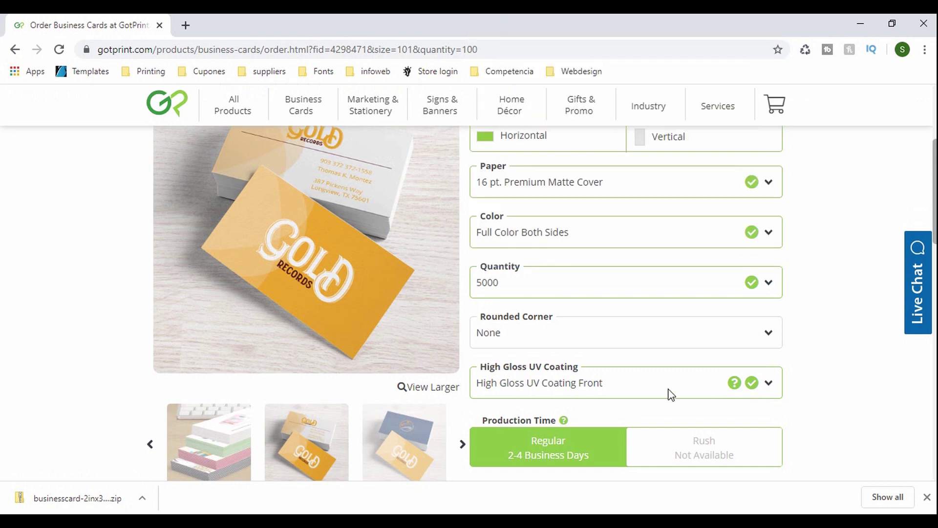
Step: Keep rounded corners at None and apply High Gloss UV Coating to both sides
click(769, 334)
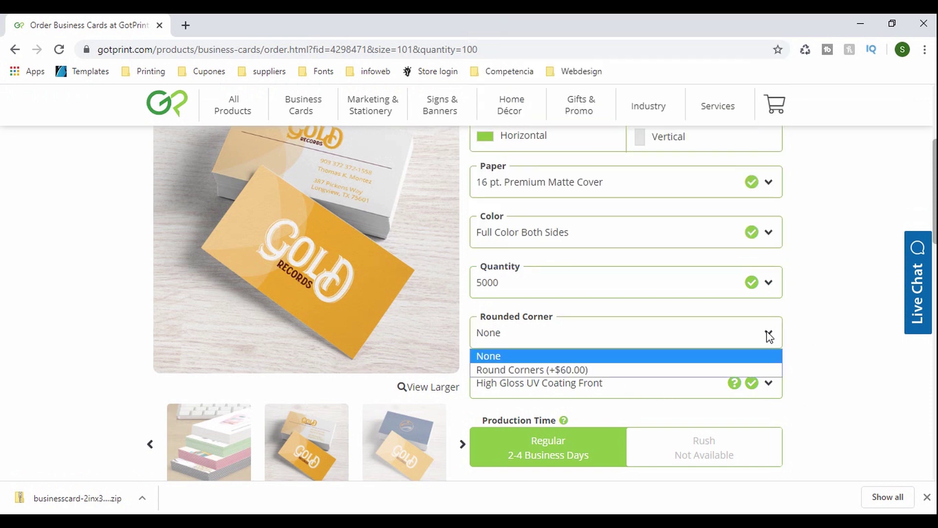
click(730, 355)
scroll(764, 390, down, 3)
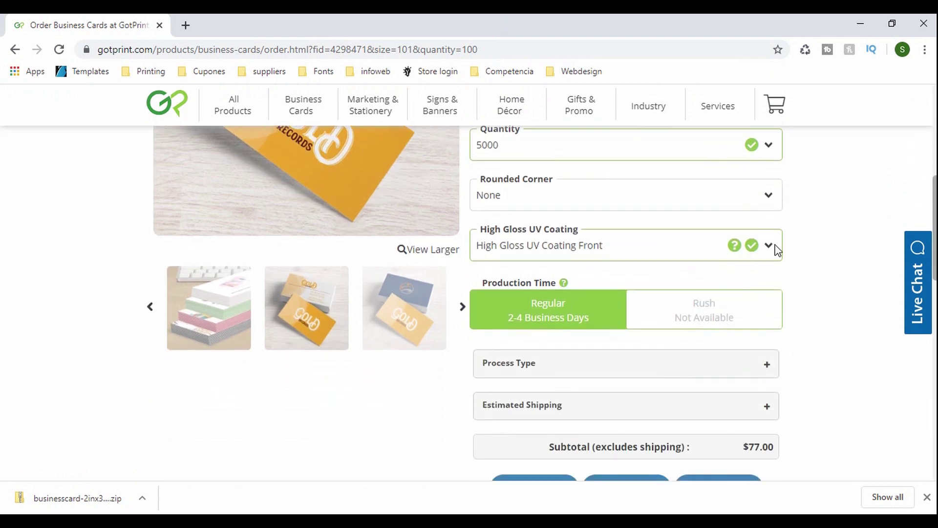
click(777, 250)
click(676, 296)
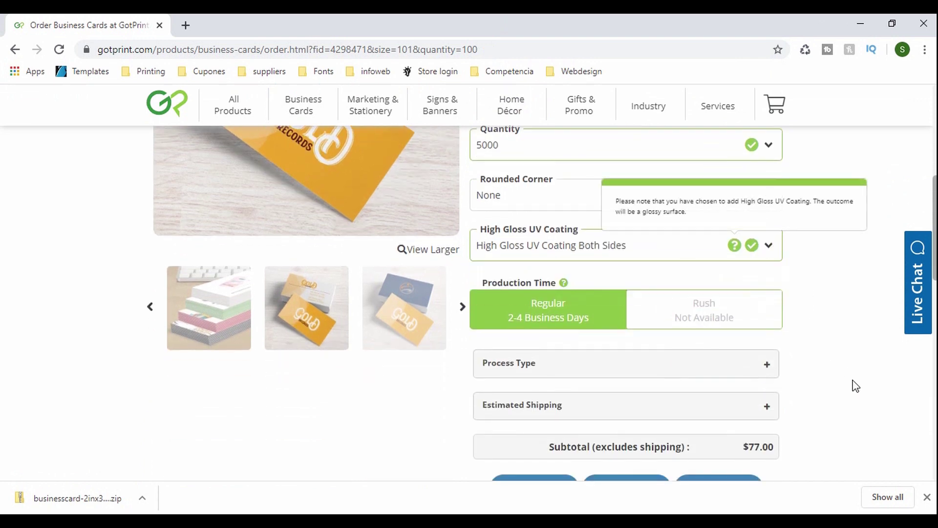
scroll(663, 356, down, 1)
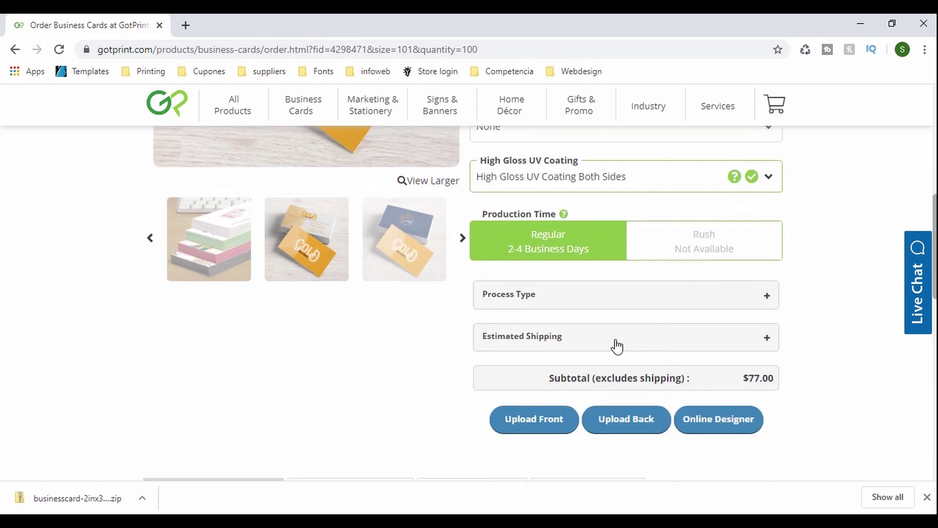
Step: Upload the 'Happy tree sample' PDF from the computer as the card's front design
click(630, 305)
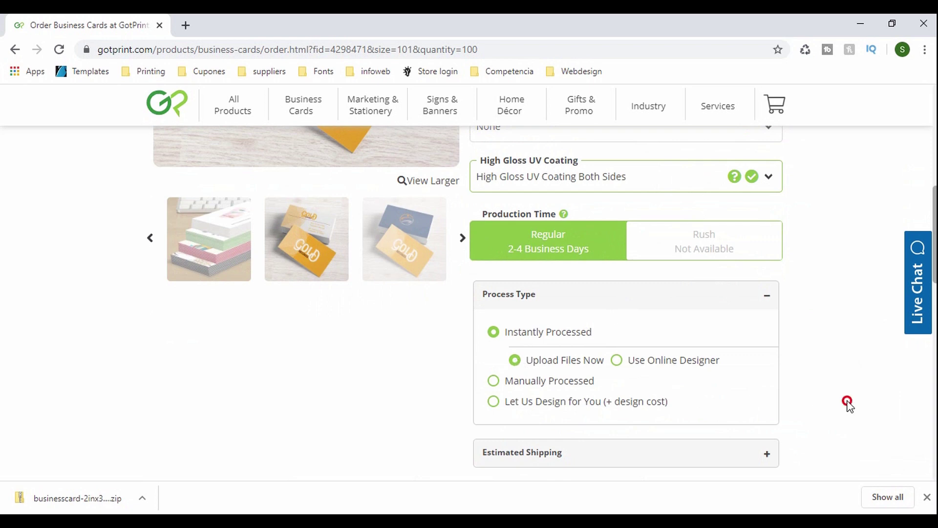
click(766, 296)
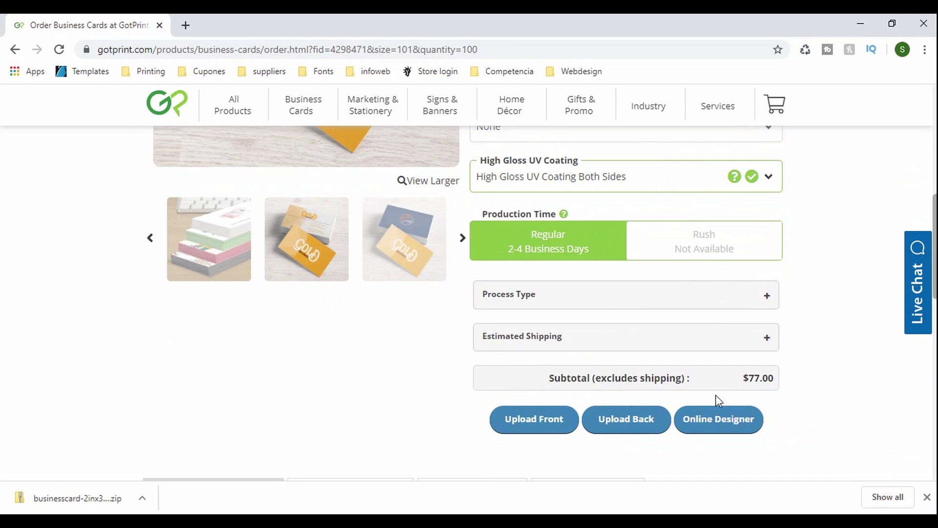
scroll(645, 401, down, 1)
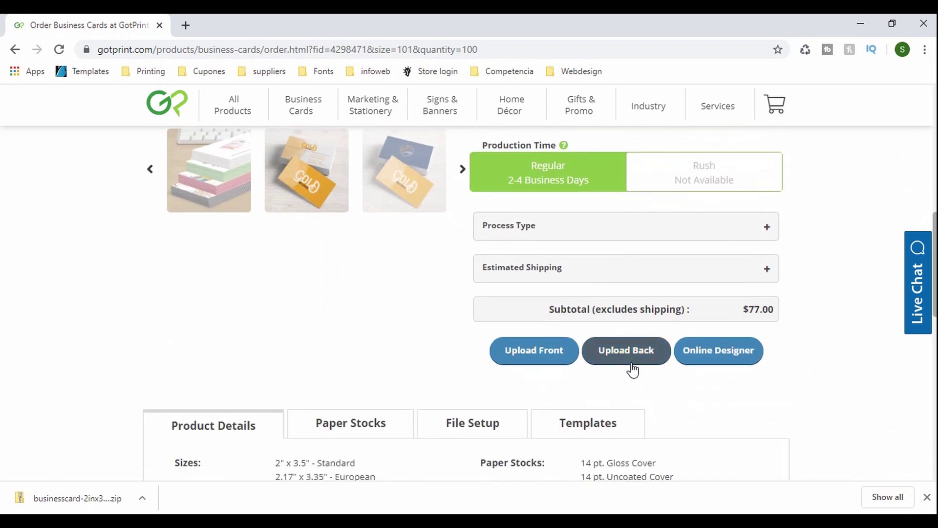
click(542, 361)
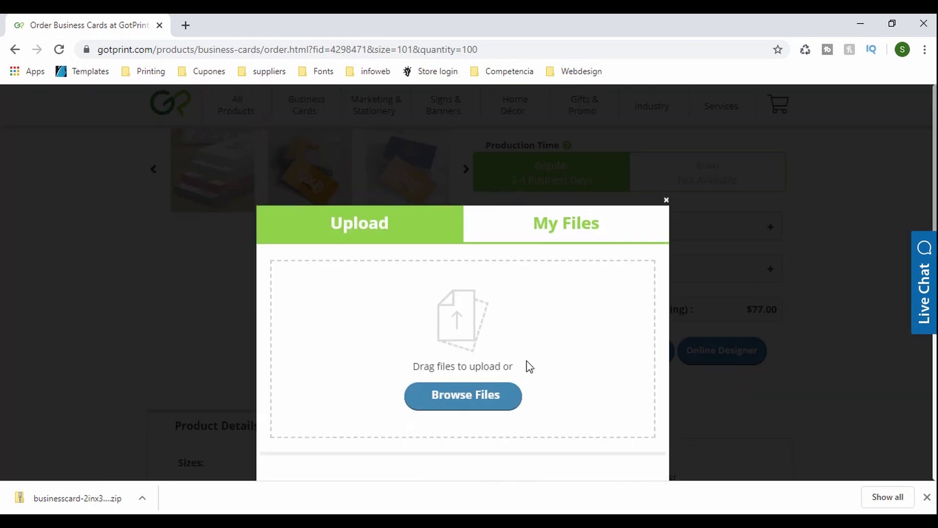
click(488, 401)
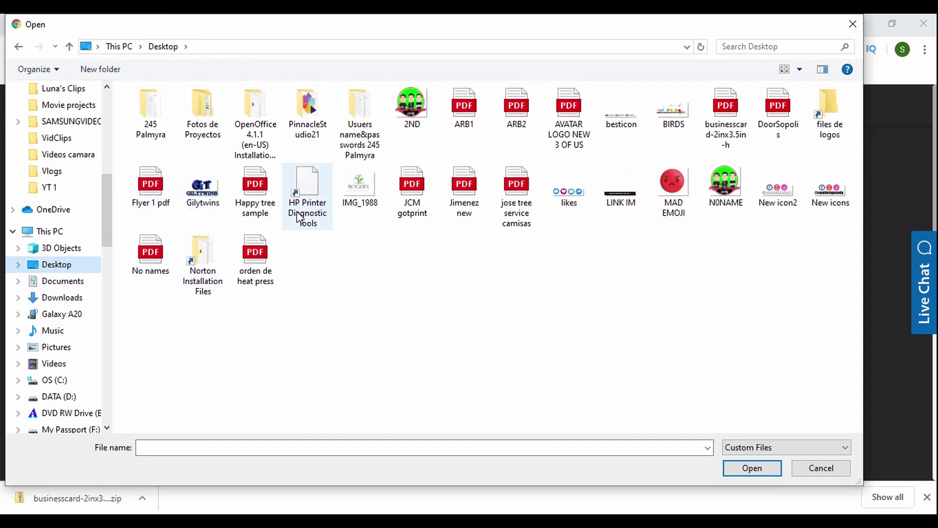
click(267, 199)
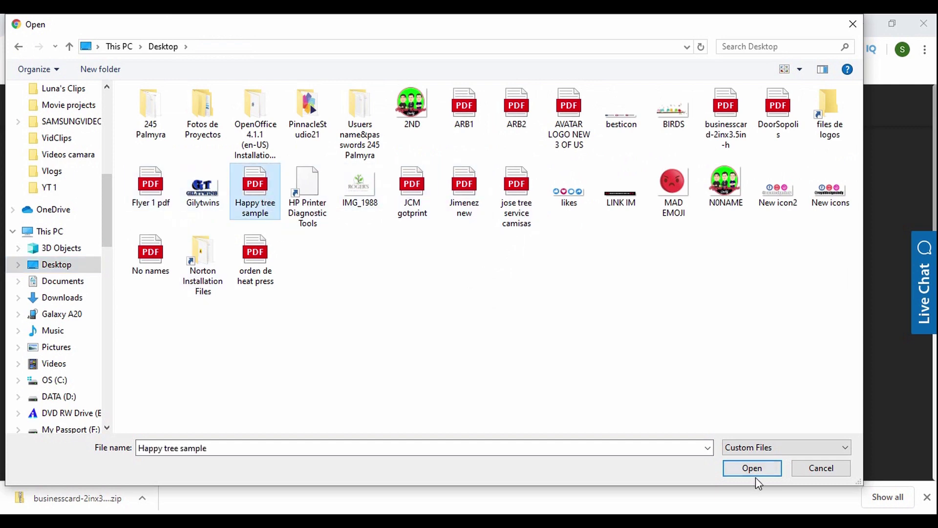
click(769, 468)
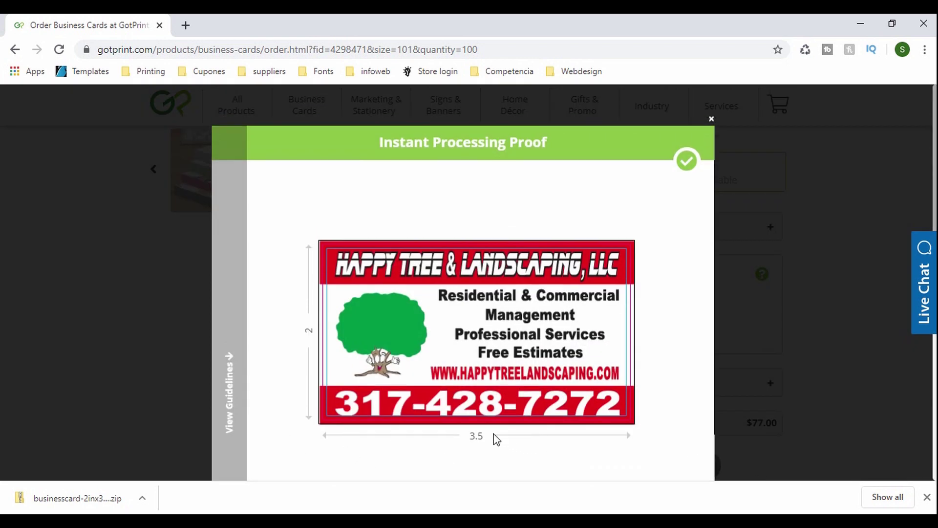
Step: Review the Happy tree sample front proof and continue the order
scroll(605, 369, down, 1)
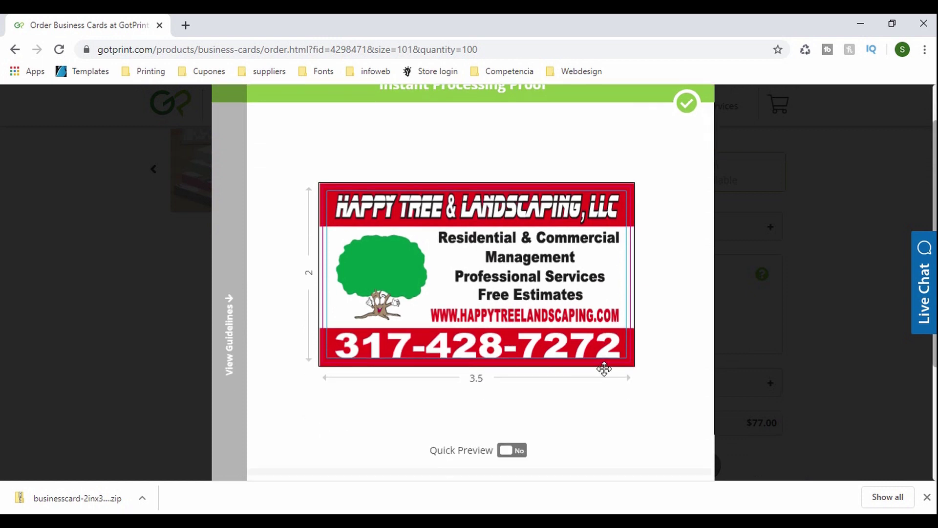
scroll(576, 405, down, 2)
scroll(518, 428, up, 3)
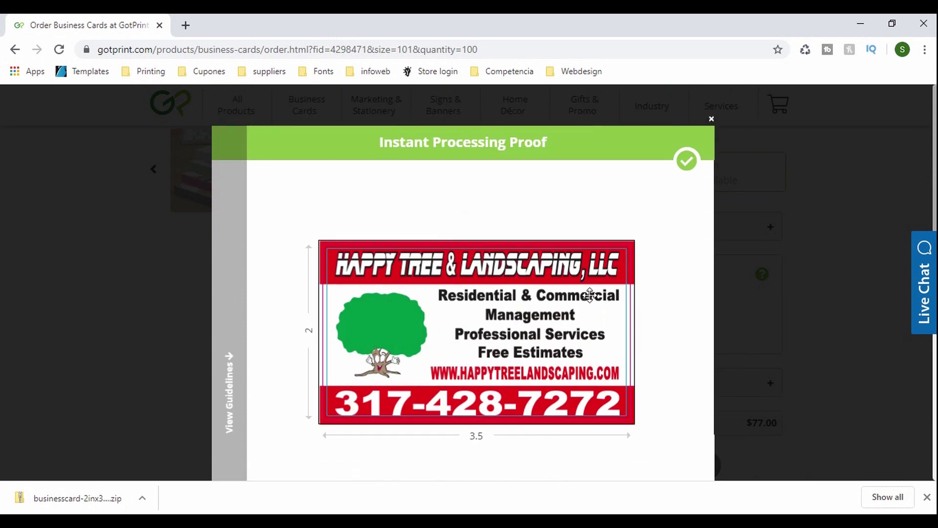
scroll(482, 340, down, 4)
click(507, 409)
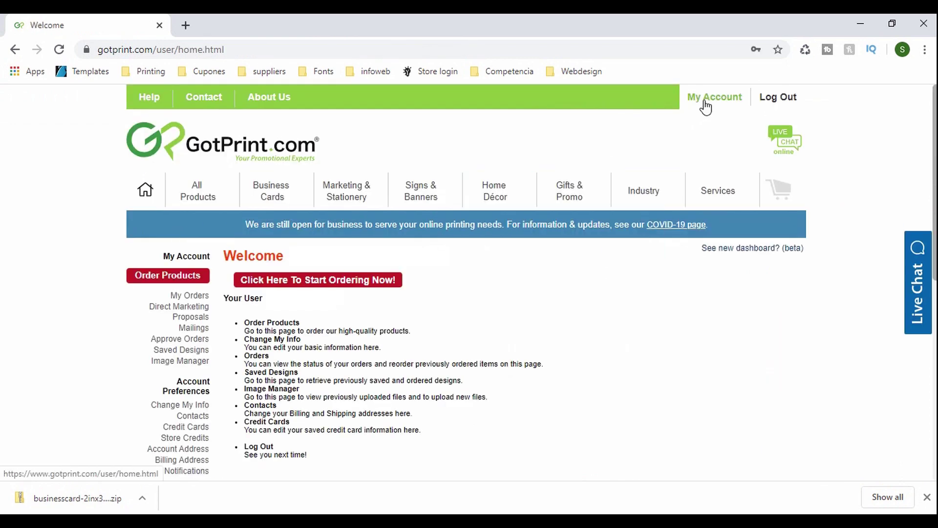
Step: Open the most recent order, March 27, 2020, from the My Orders list
click(193, 296)
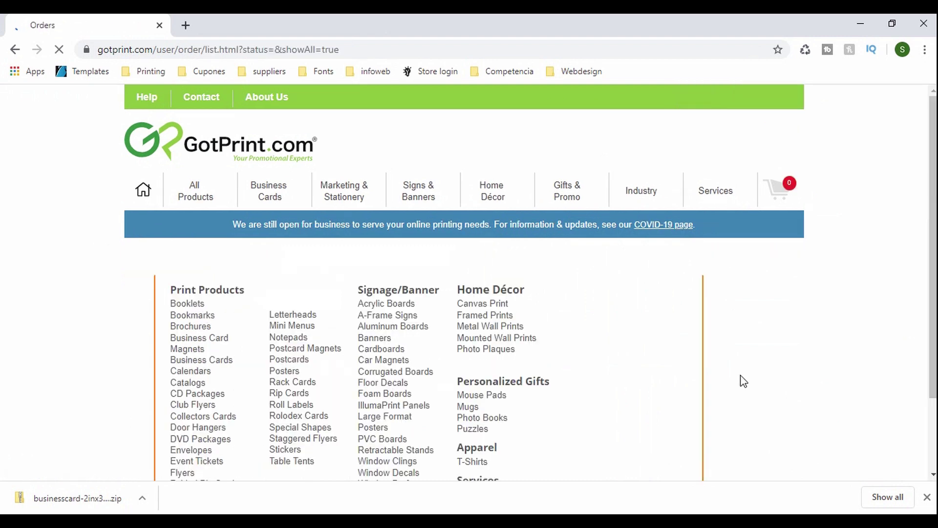
scroll(782, 410, down, 3)
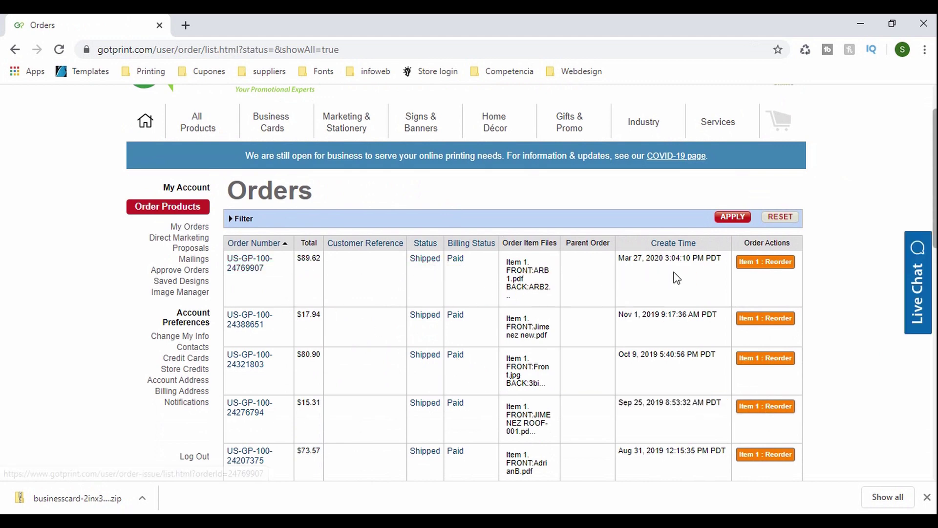
scroll(750, 271, down, 3)
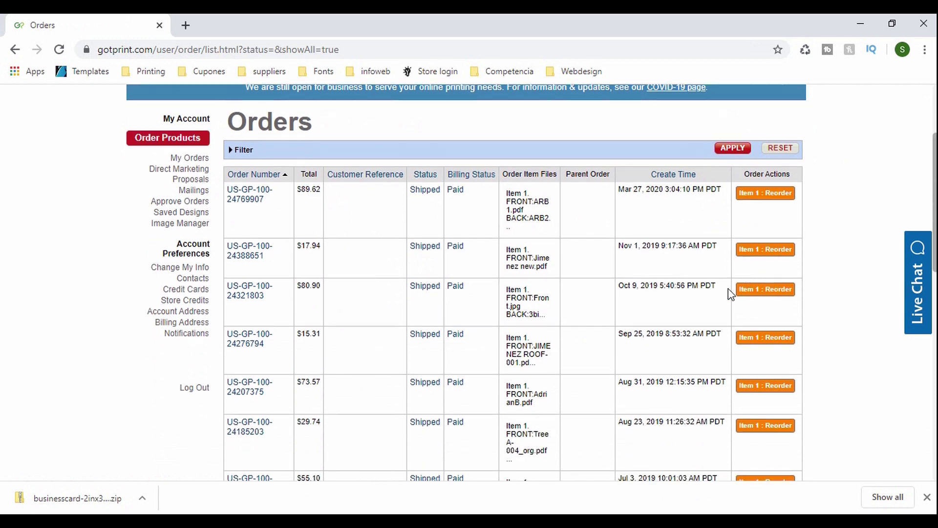
scroll(287, 223, down, 1)
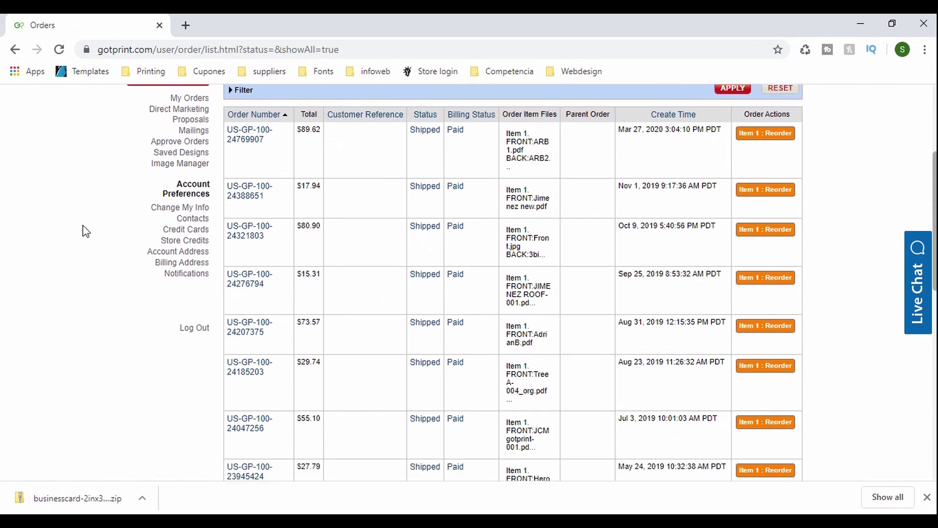
scroll(273, 210, up, 1)
click(244, 193)
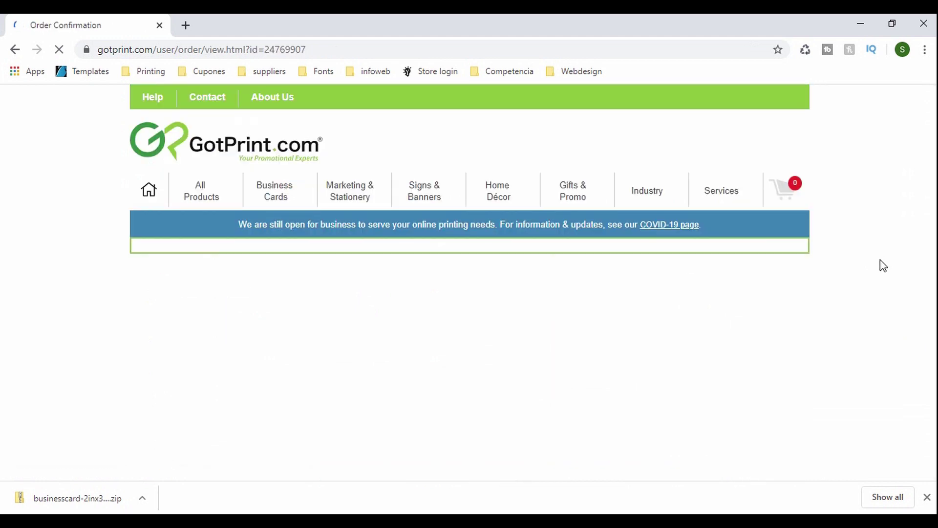
Step: View the ordered business card's front and back proofs enlarged, then close the preview
scroll(826, 342, down, 4)
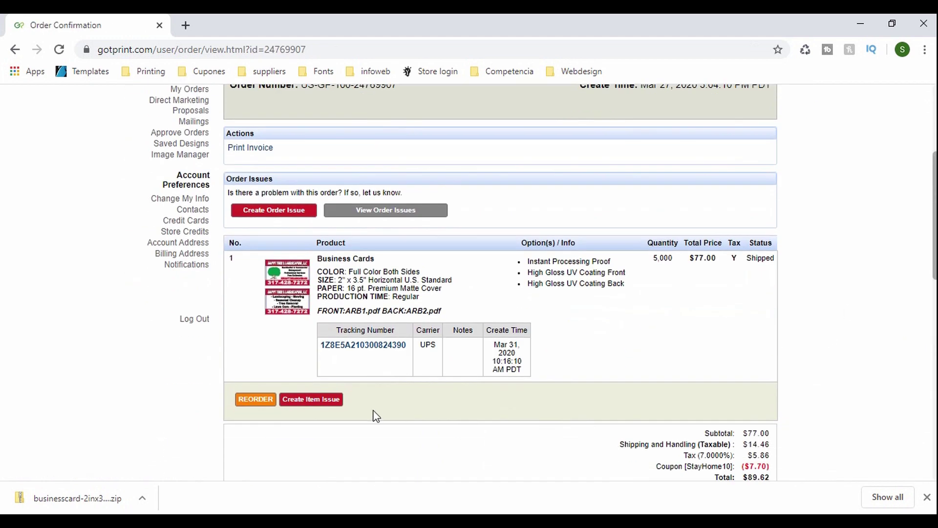
click(296, 284)
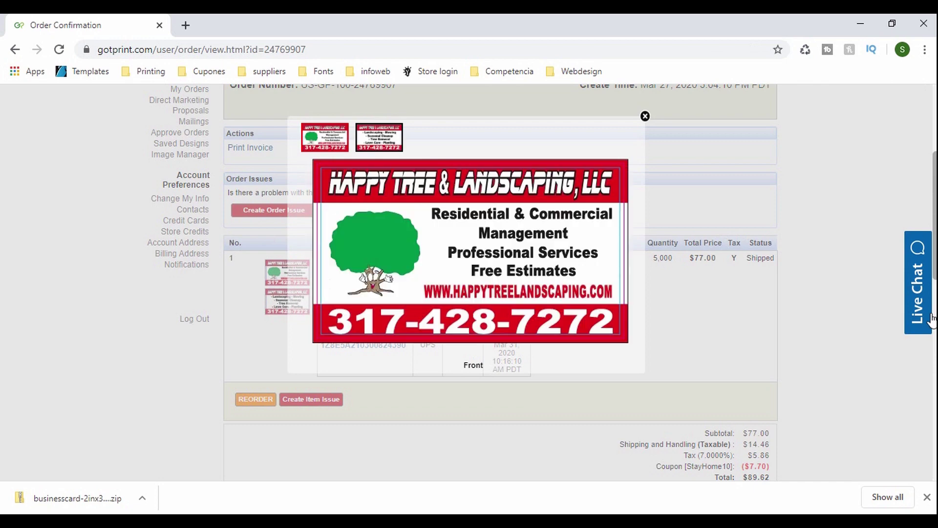
click(396, 144)
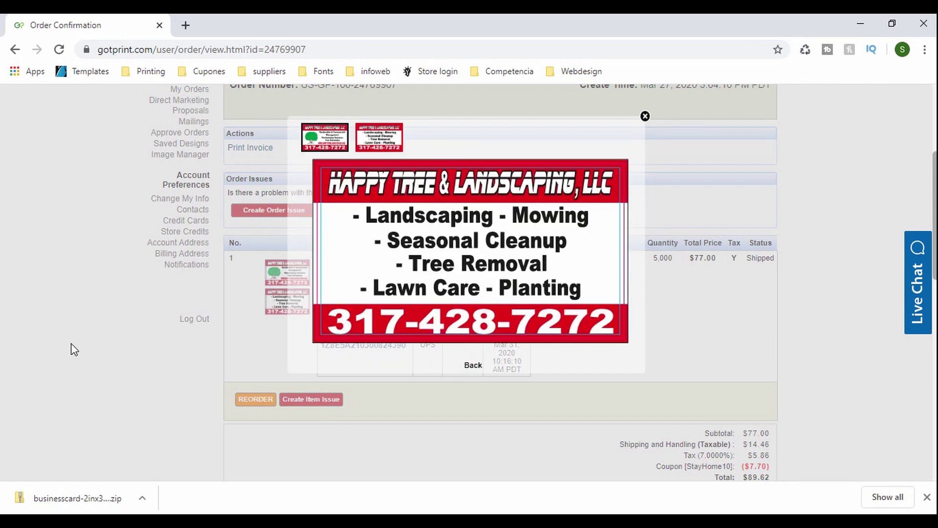
click(644, 117)
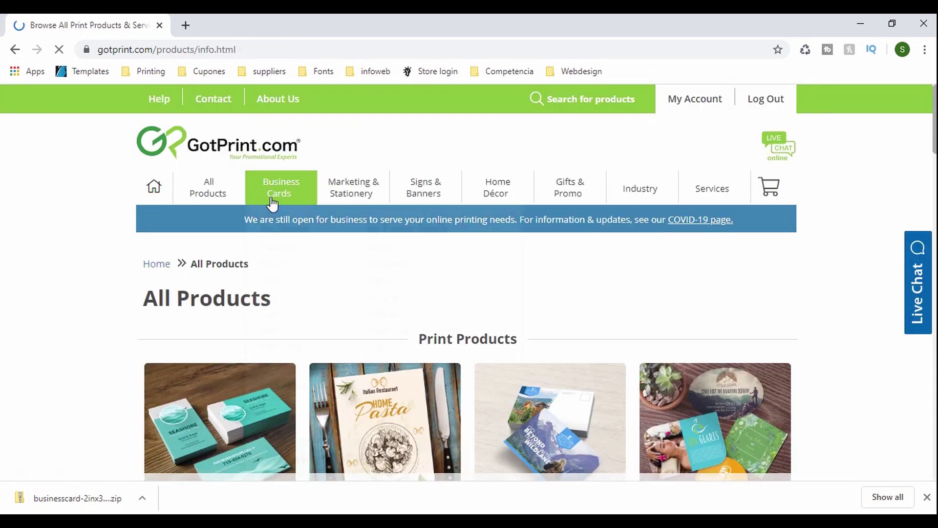
Step: Open Car Magnets under Signs & Banners and browse its popular shapes
mouse_move(434, 198)
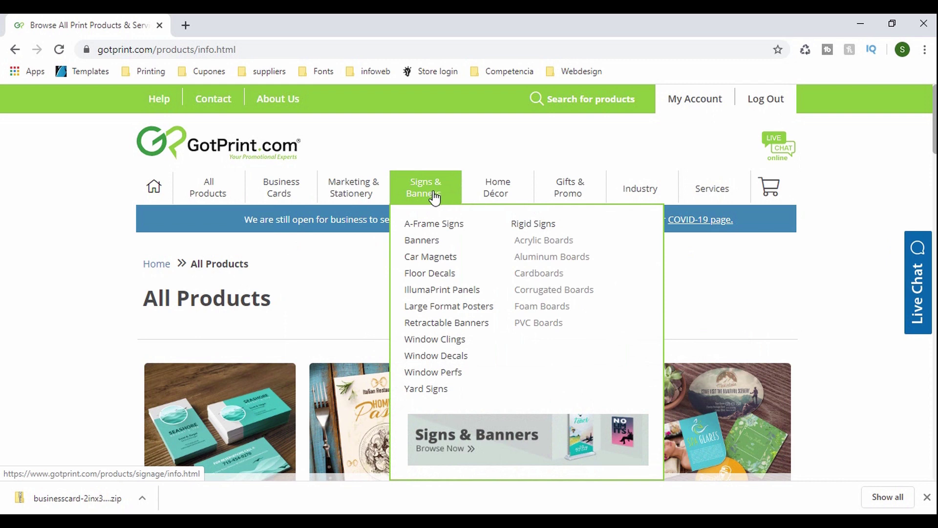
click(430, 257)
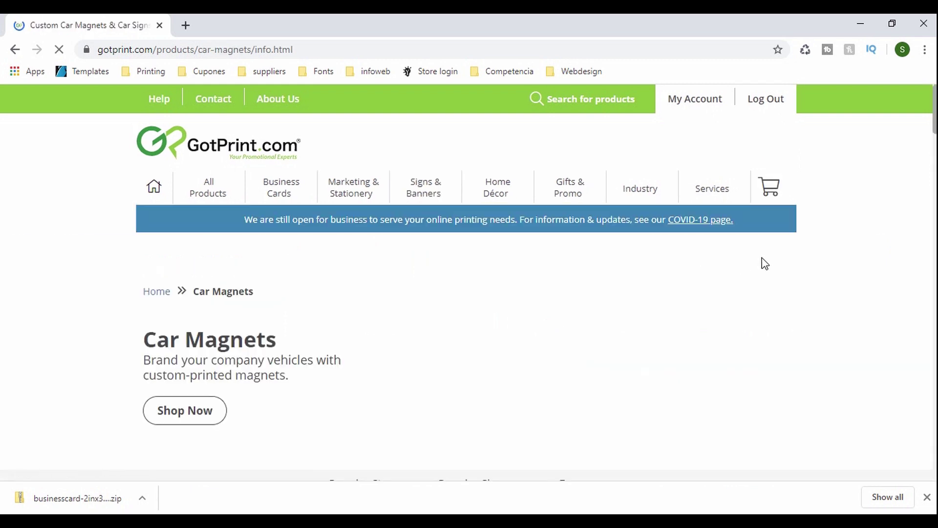
scroll(769, 273, down, 1)
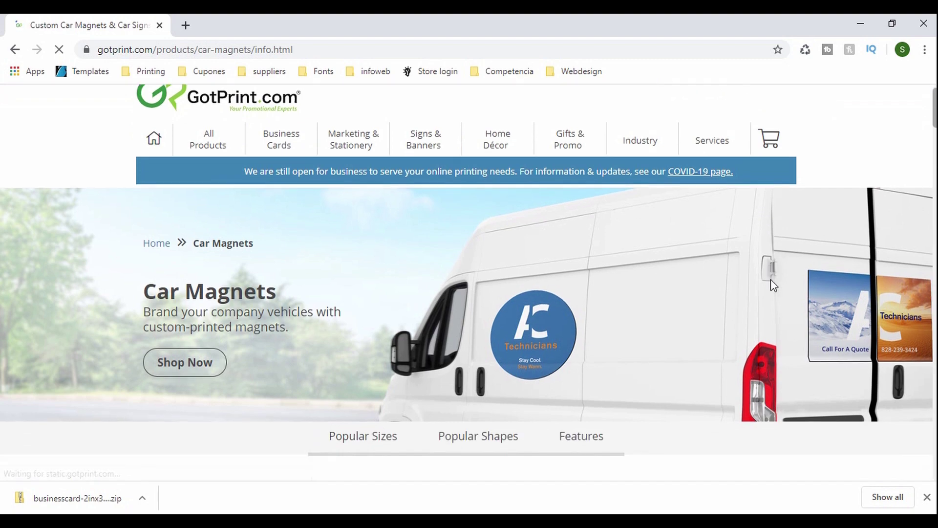
scroll(774, 280, down, 14)
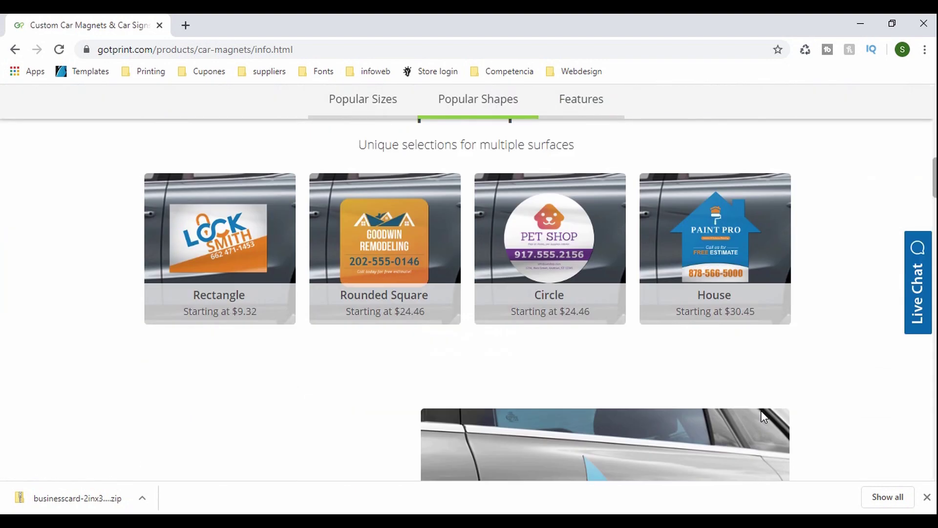
scroll(760, 406, up, 15)
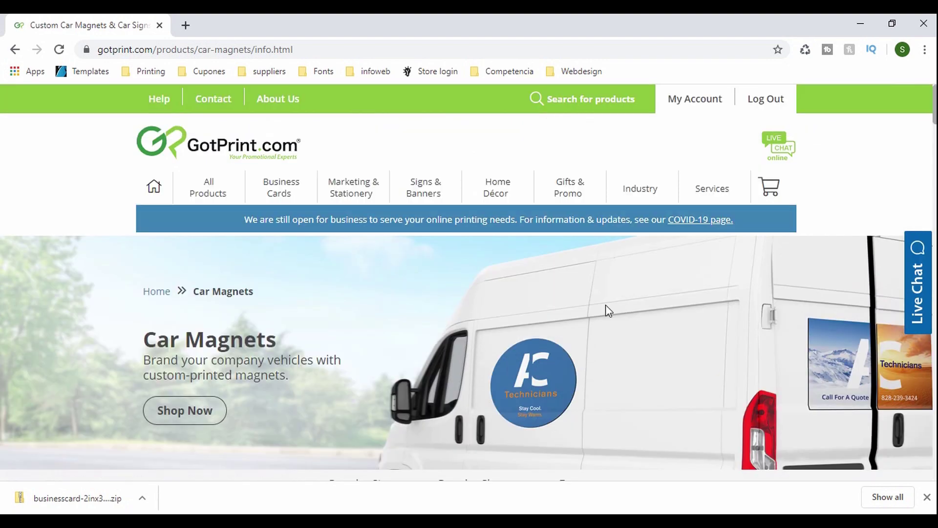
mouse_move(312, 204)
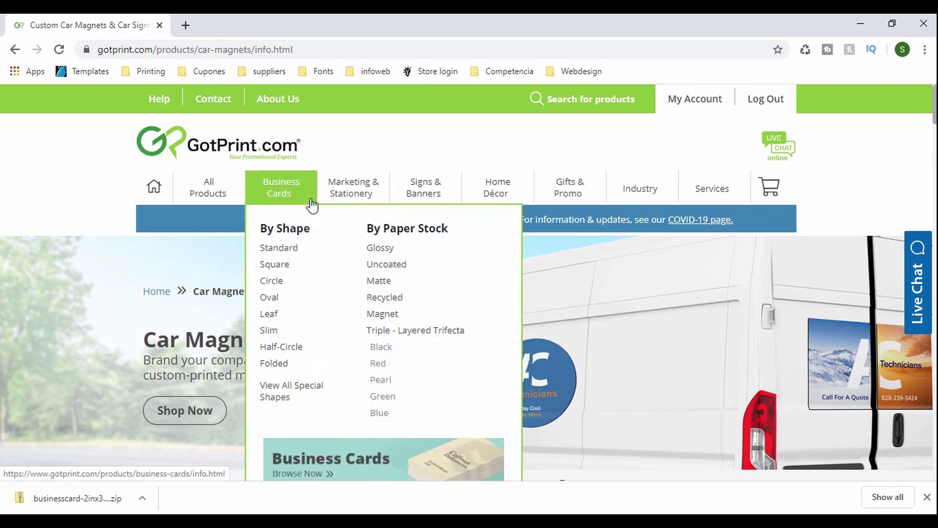